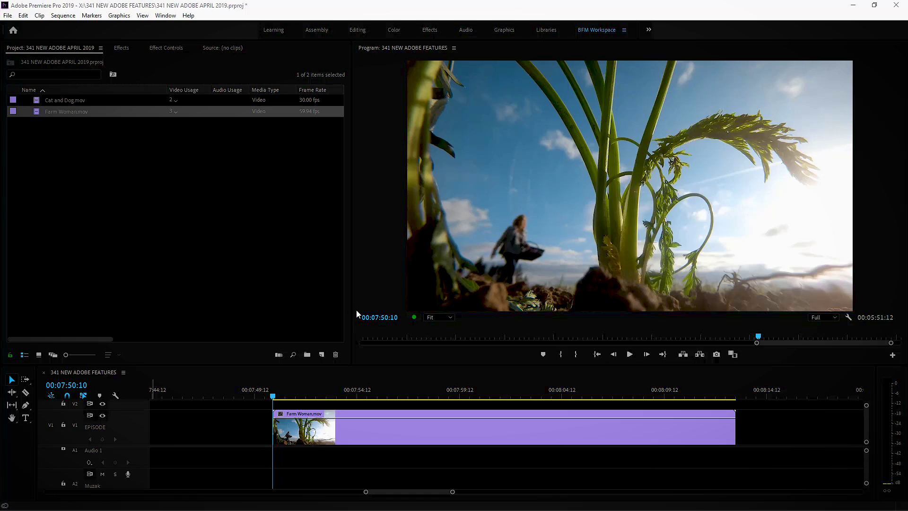
Scrub through the woman's walk in the Farm Woman clip and bring up the clip's context menu.
click(274, 395)
drag(274, 397, 382, 398)
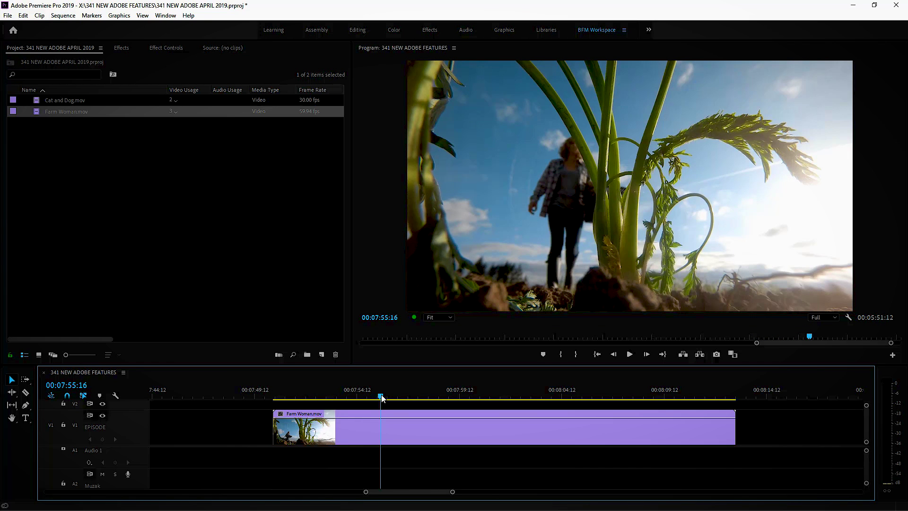
drag(382, 399, 356, 398)
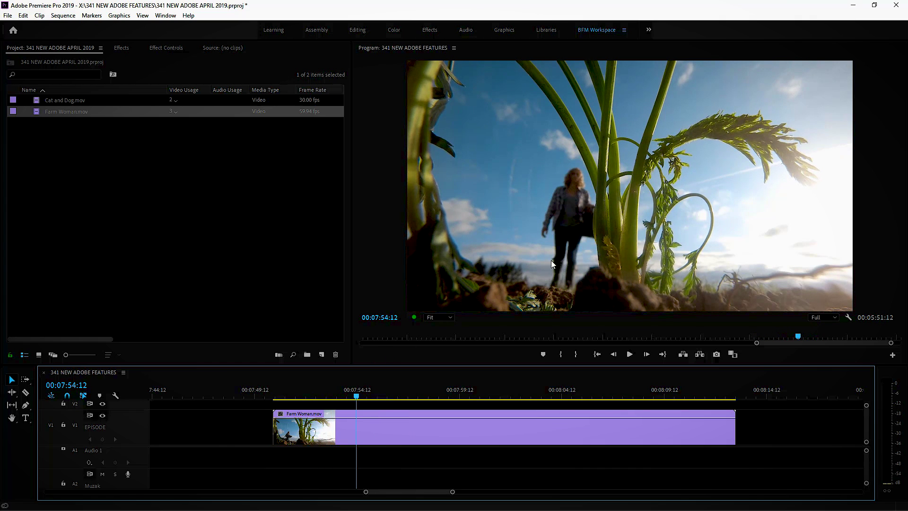
drag(356, 399, 320, 392)
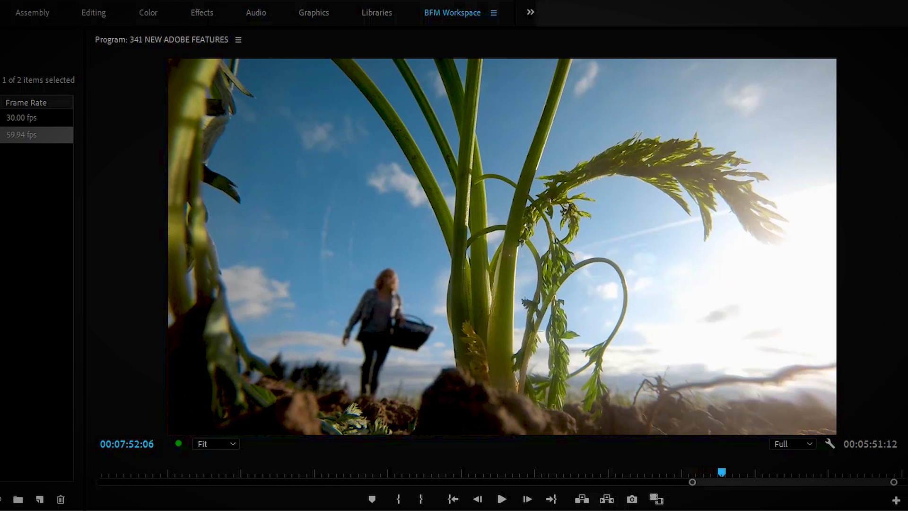
drag(312, 408, 358, 407)
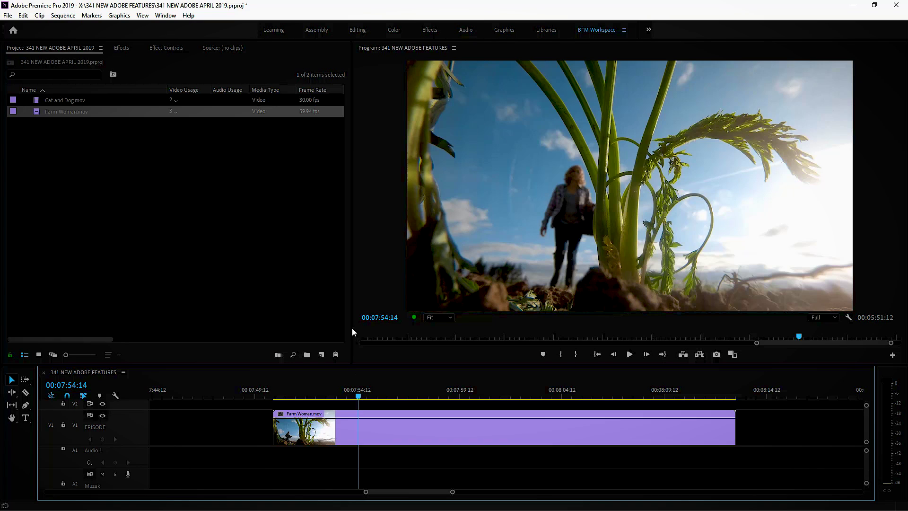
right_click(380, 430)
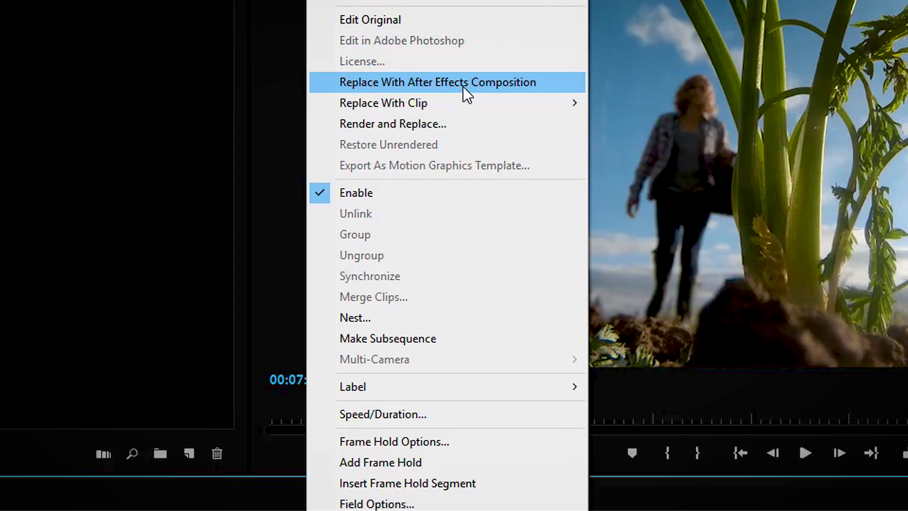
Replace the clip with an After Effects composition and preview it up to 0;00;04;13.
click(463, 86)
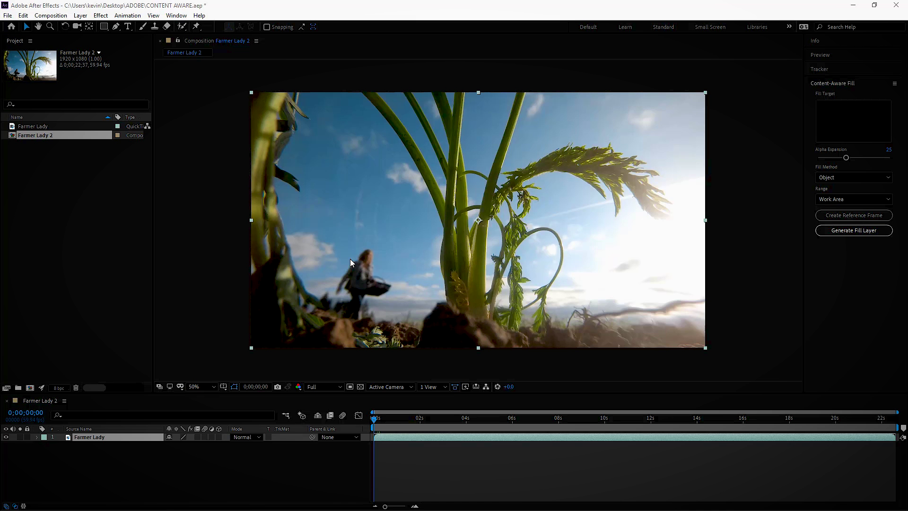
mouse_move(379, 421)
mouse_down()
mouse_move(589, 427)
mouse_move(373, 421)
mouse_up()
key(space)
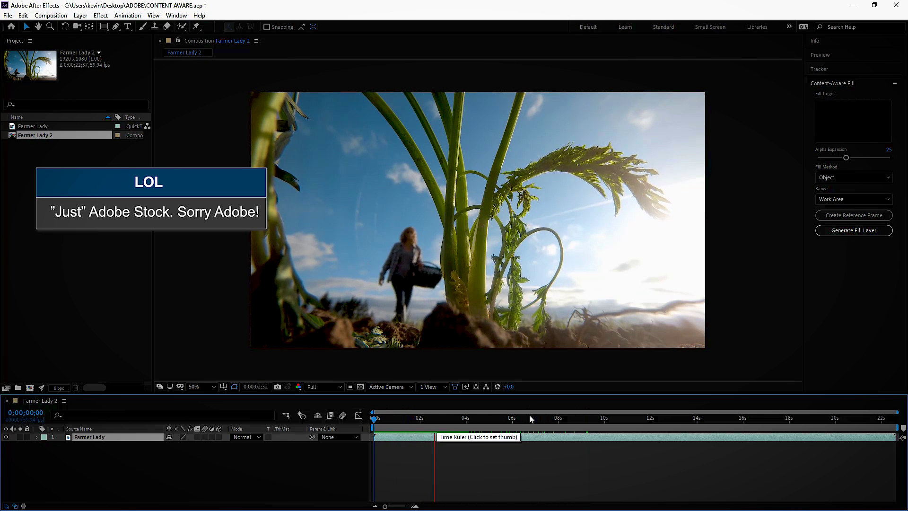
key(space)
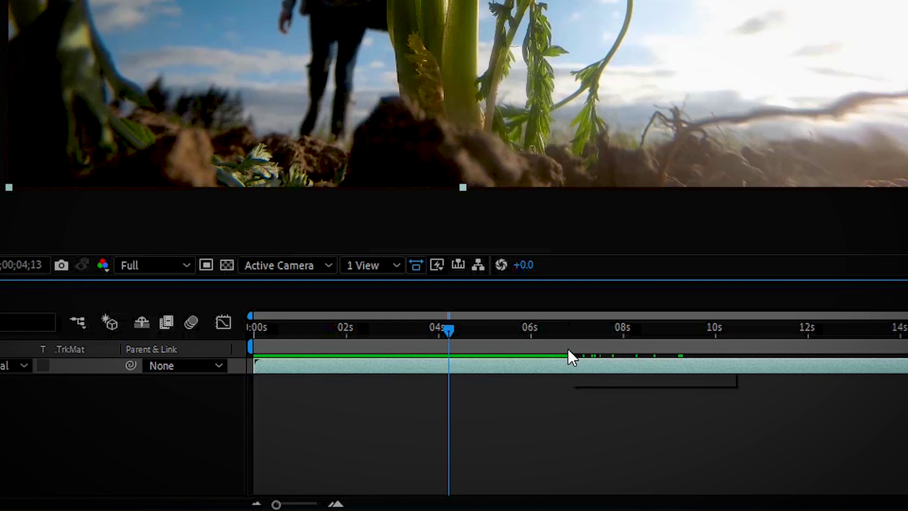
End the work area at 0;00;04;13 and trim the composition to the work area.
key(n)
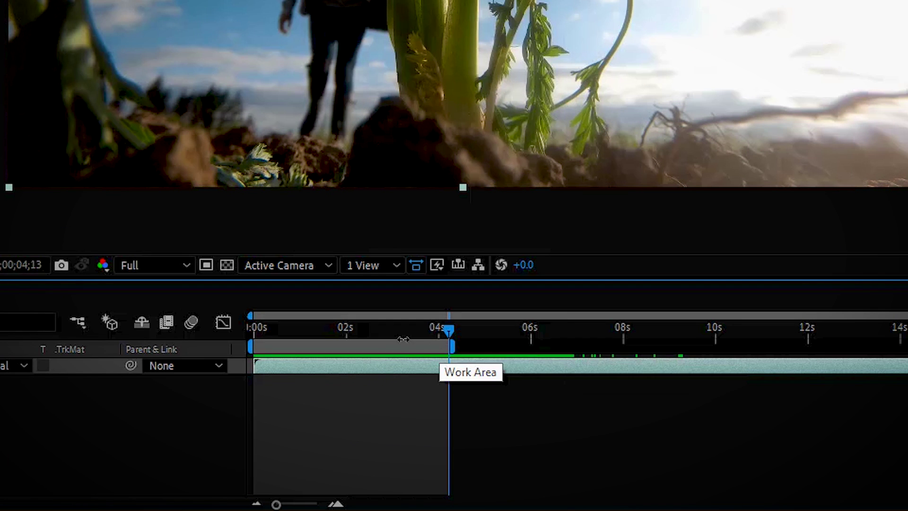
right_click(401, 349)
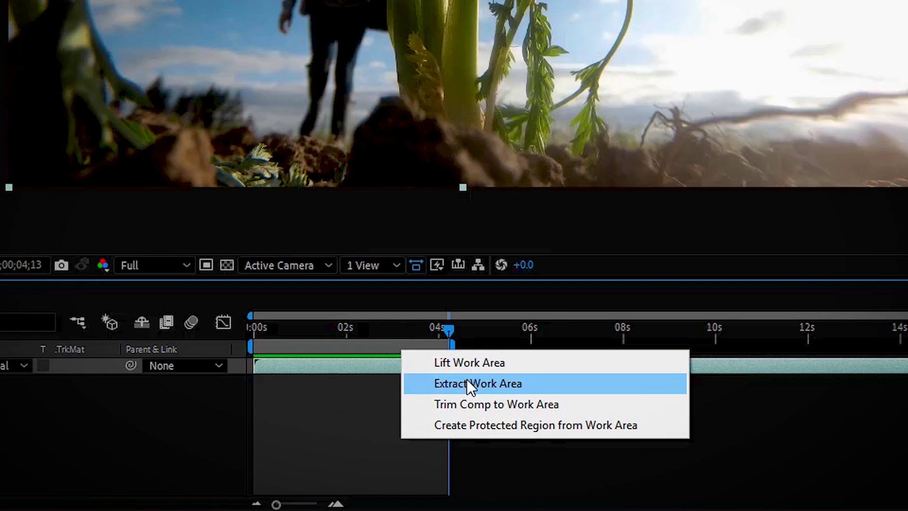
click(469, 402)
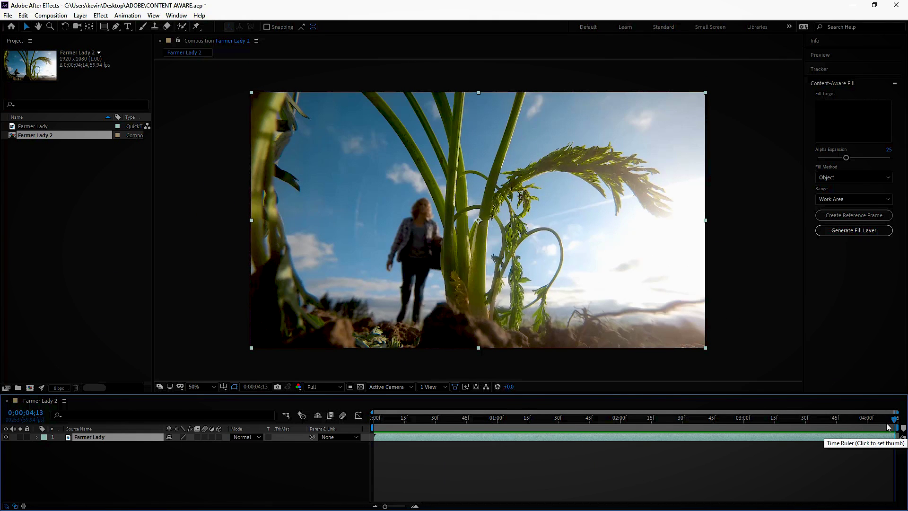
At the first frame, draw an elliptical Mask 1 around the woman and set its mode to None.
drag(402, 419, 361, 423)
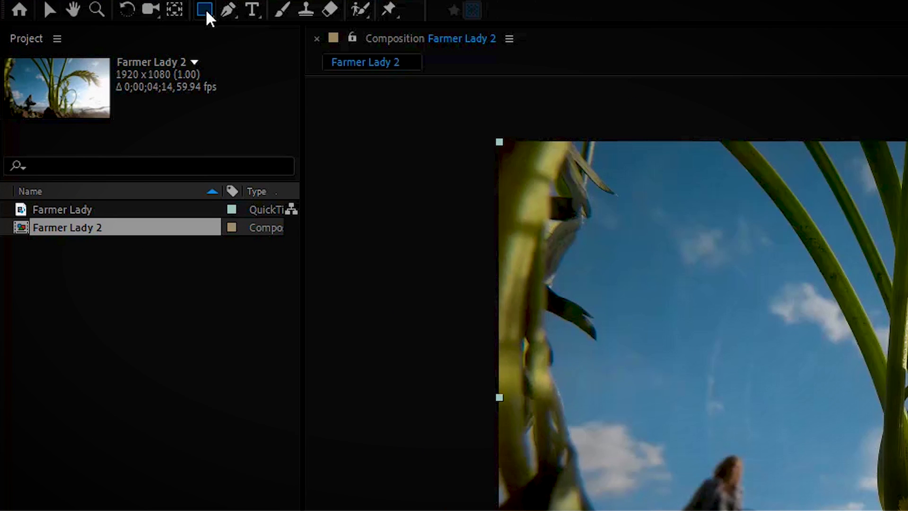
click(104, 27)
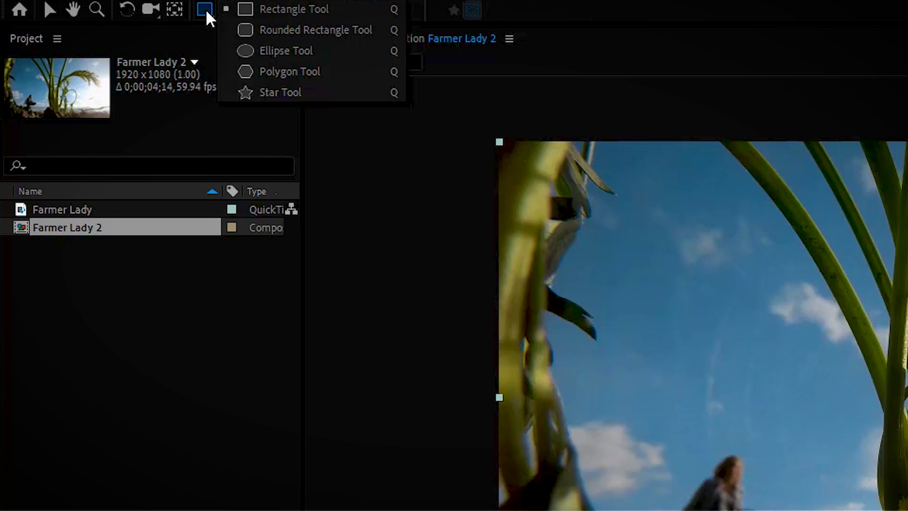
click(255, 46)
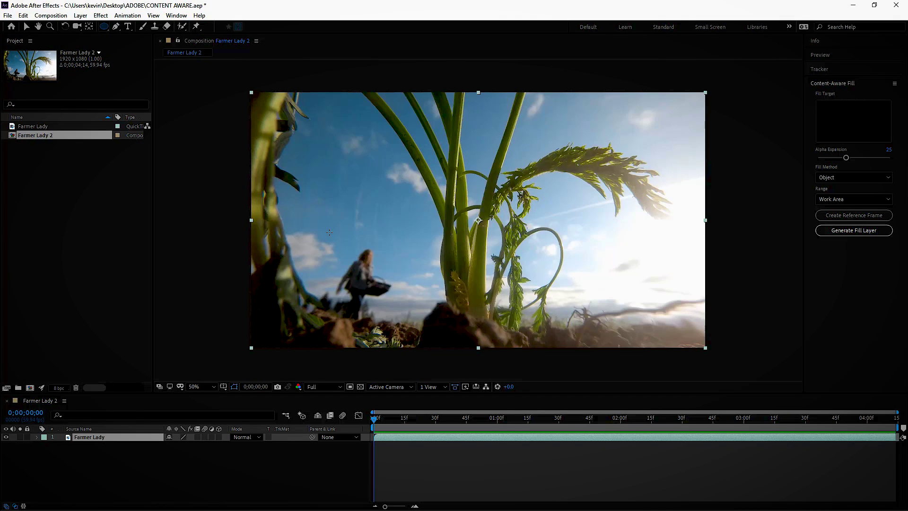
drag(329, 232, 386, 337)
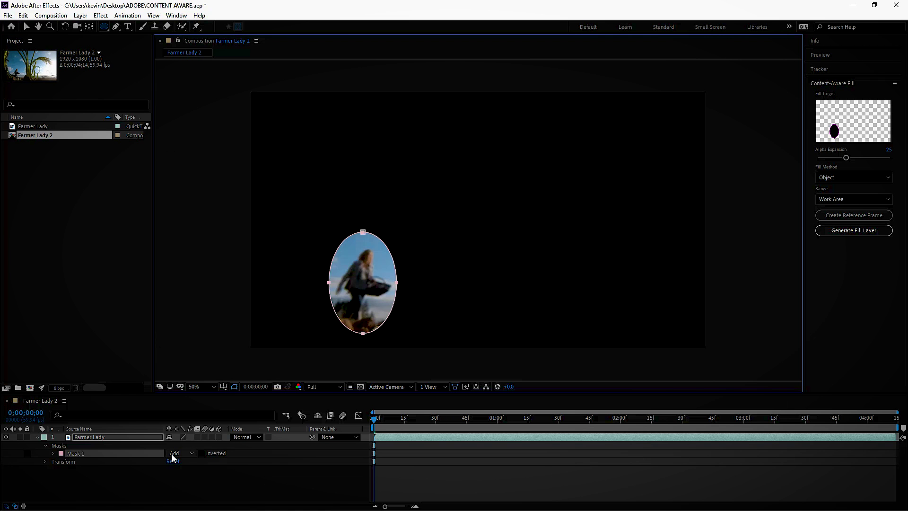
click(174, 453)
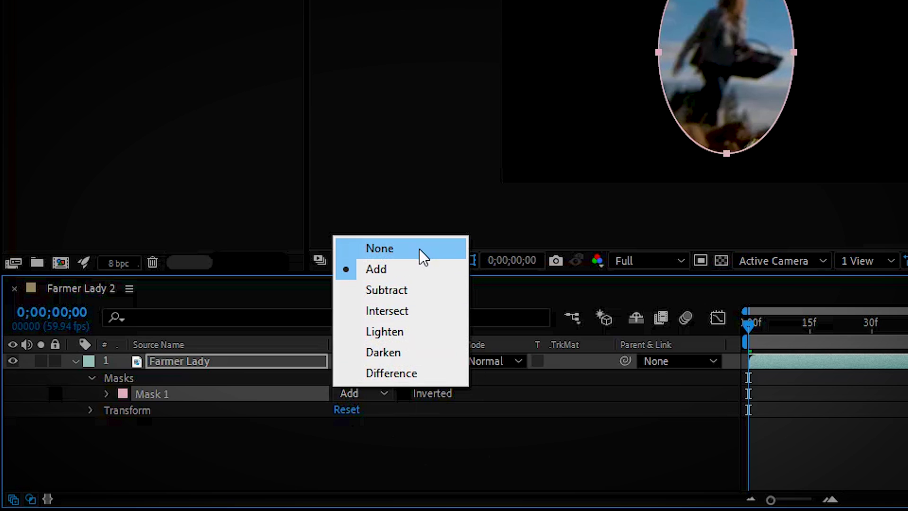
click(419, 248)
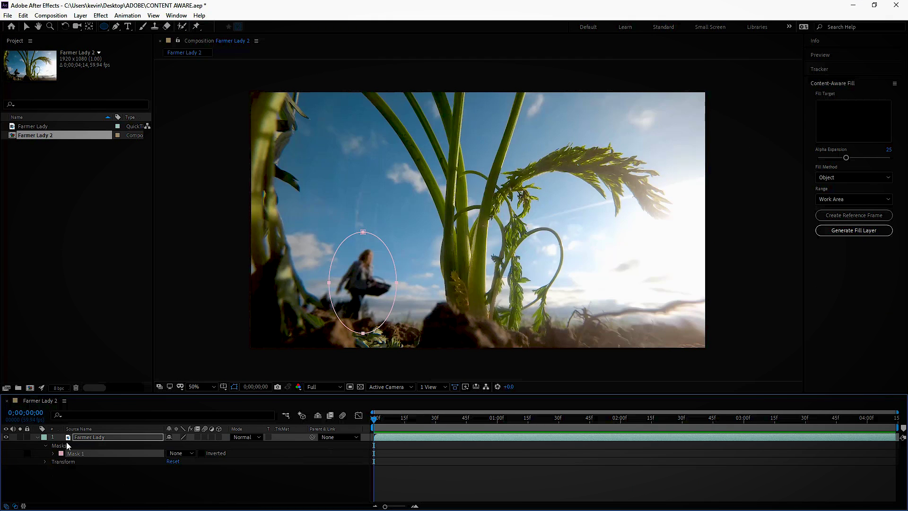
Keyframe Mask Path, then move the mask onto the woman at the composition's last frame.
key(m)
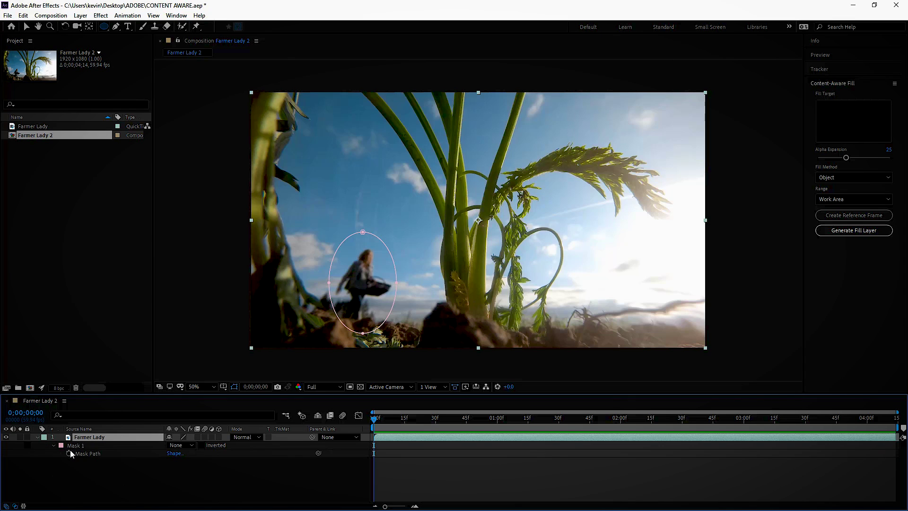
click(69, 453)
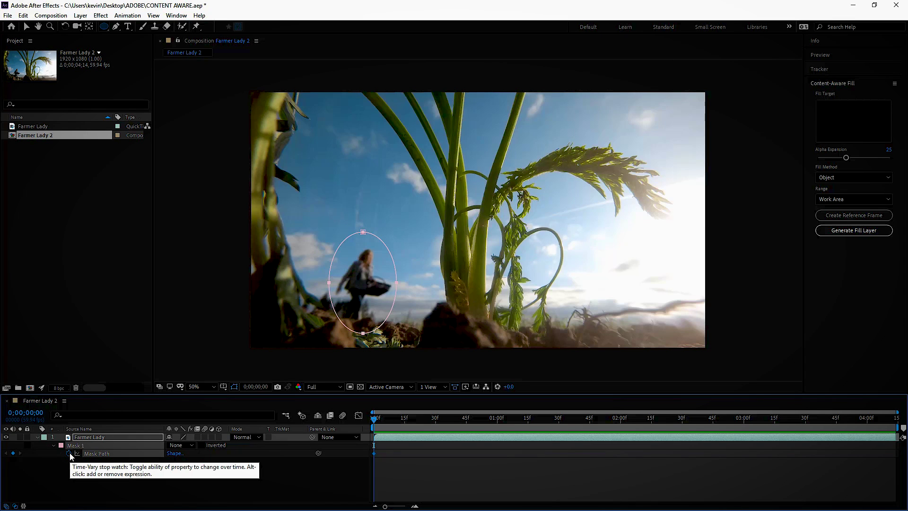
drag(402, 418, 894, 418)
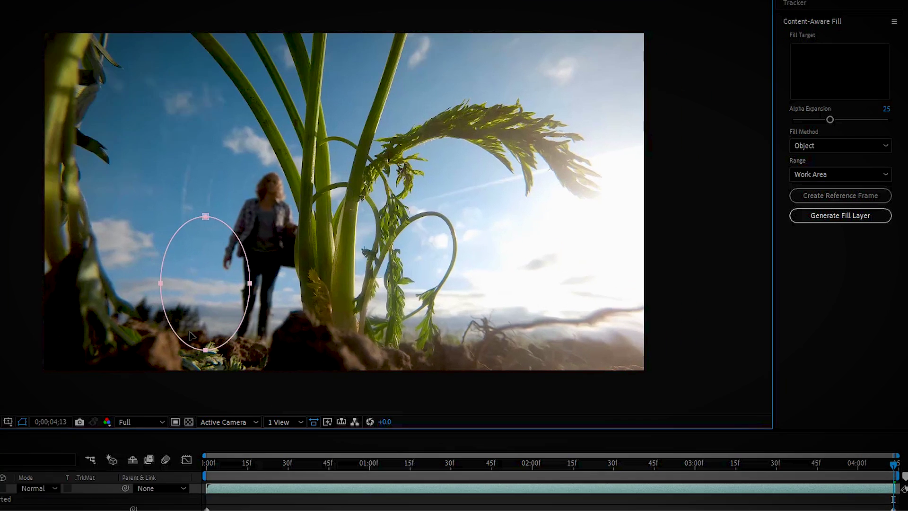
drag(339, 320, 393, 273)
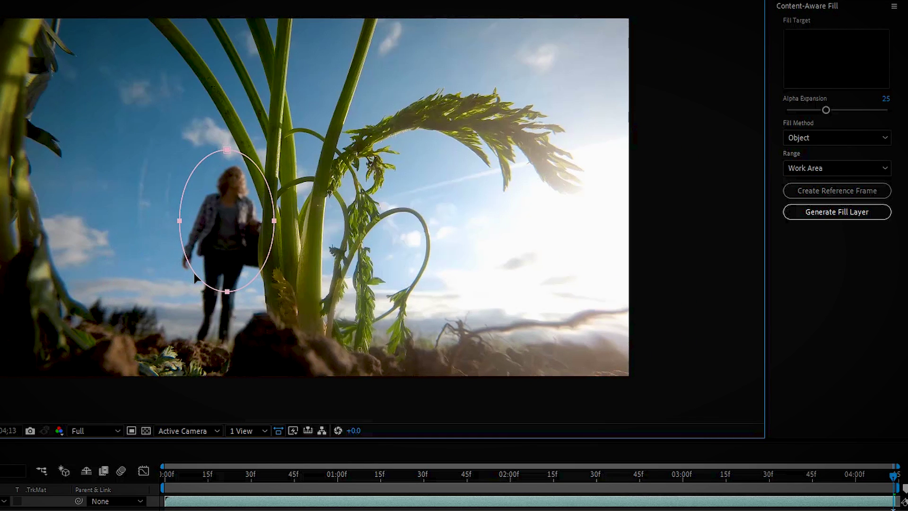
Stretch the oval mask down and widen it to cover the woman fully, then return to the start.
double_click(194, 273)
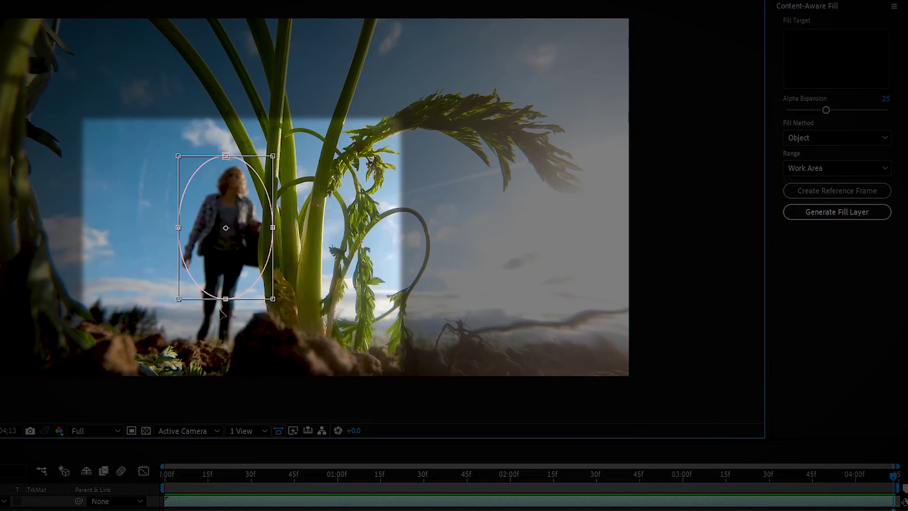
drag(226, 292, 212, 362)
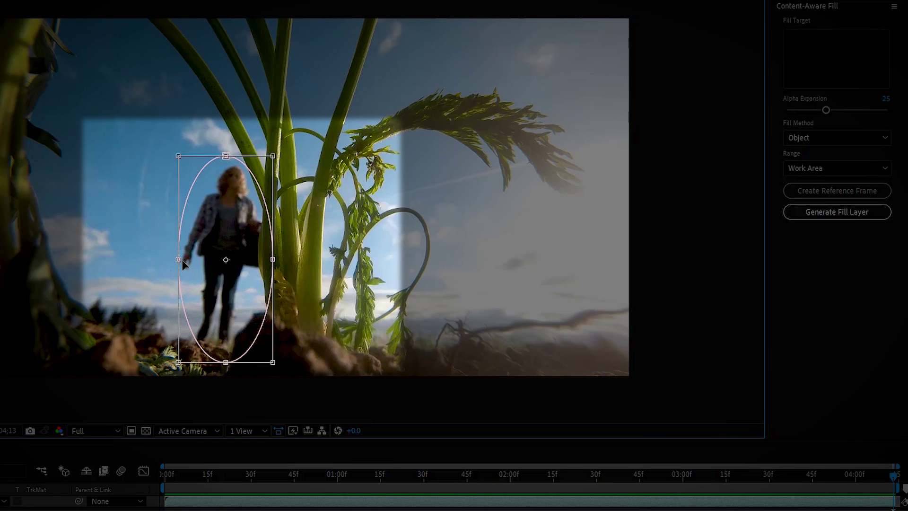
drag(180, 261, 168, 261)
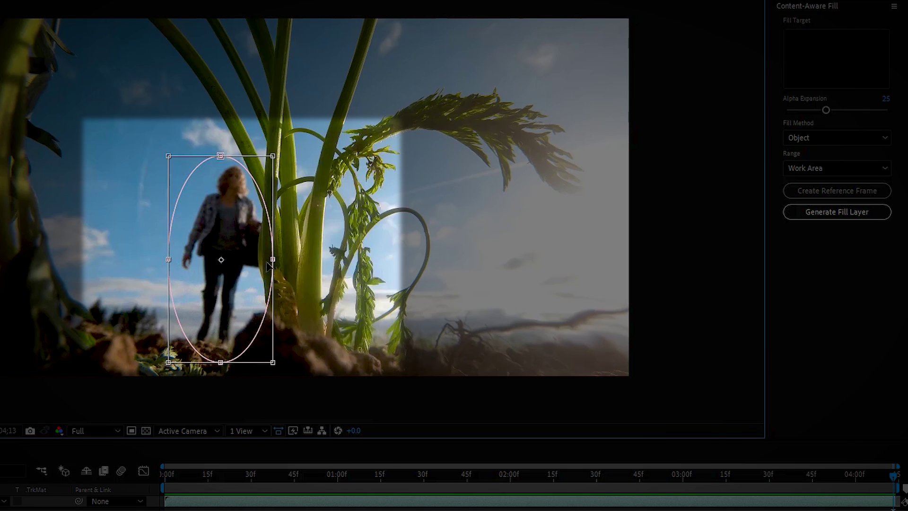
drag(272, 259, 276, 259)
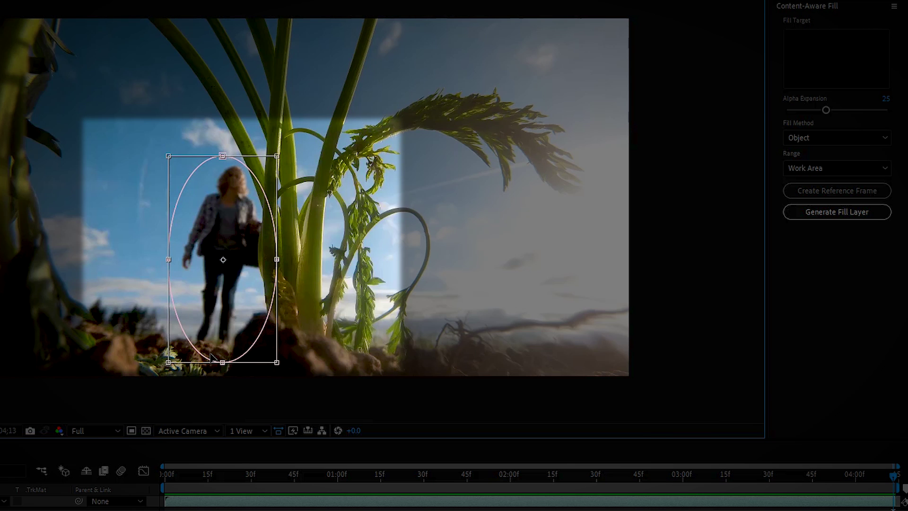
drag(169, 260, 162, 260)
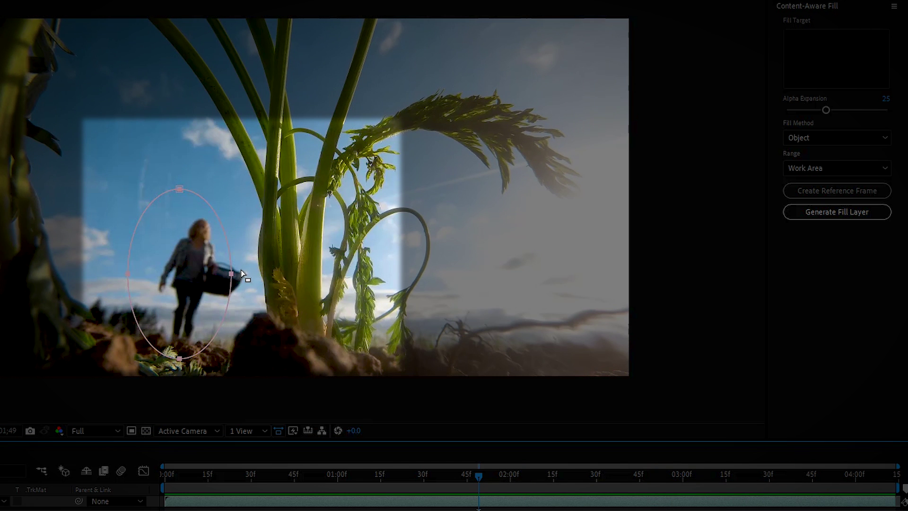
click(179, 278)
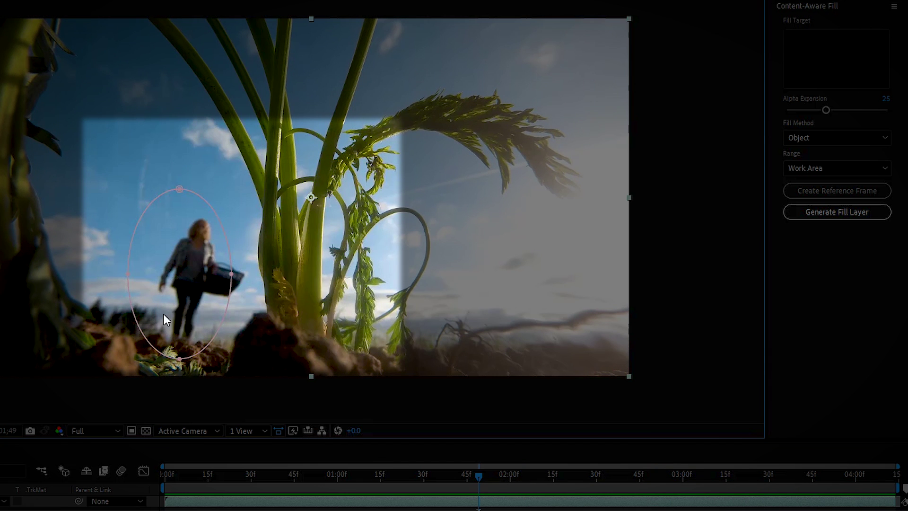
drag(135, 318, 152, 321)
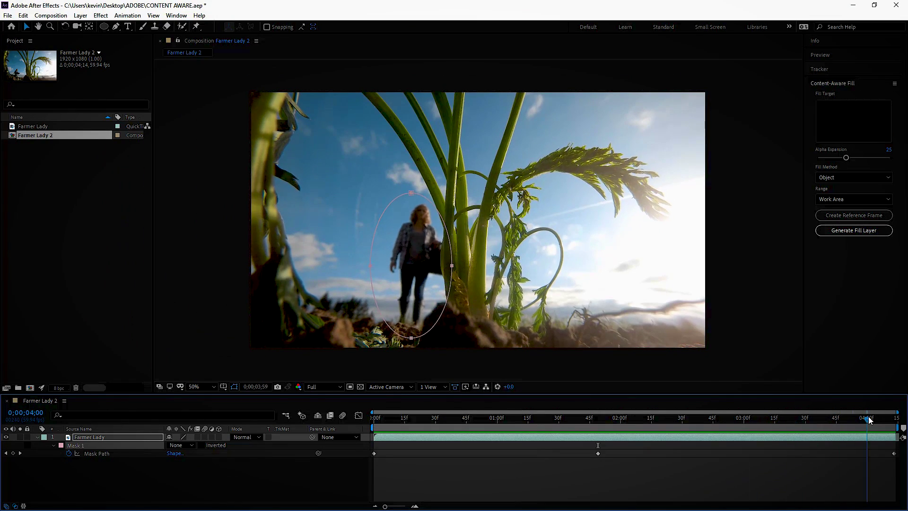
drag(896, 418, 358, 420)
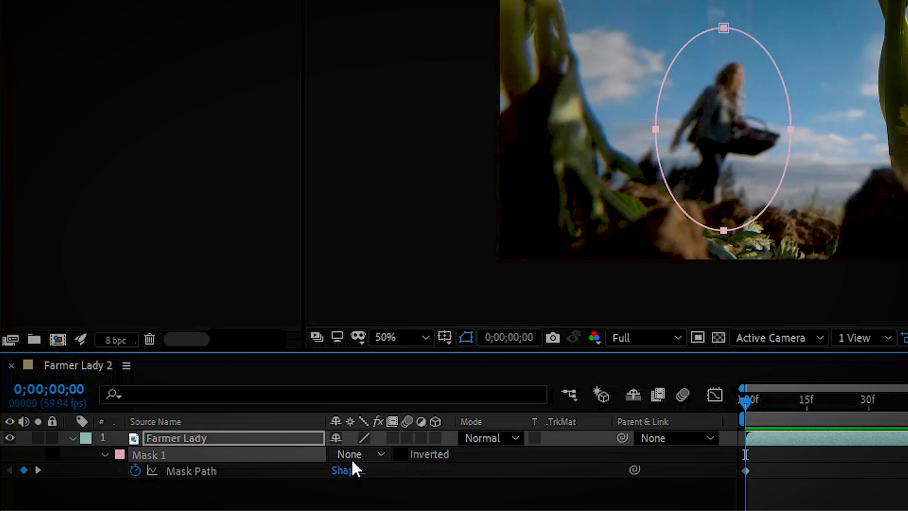
click(176, 447)
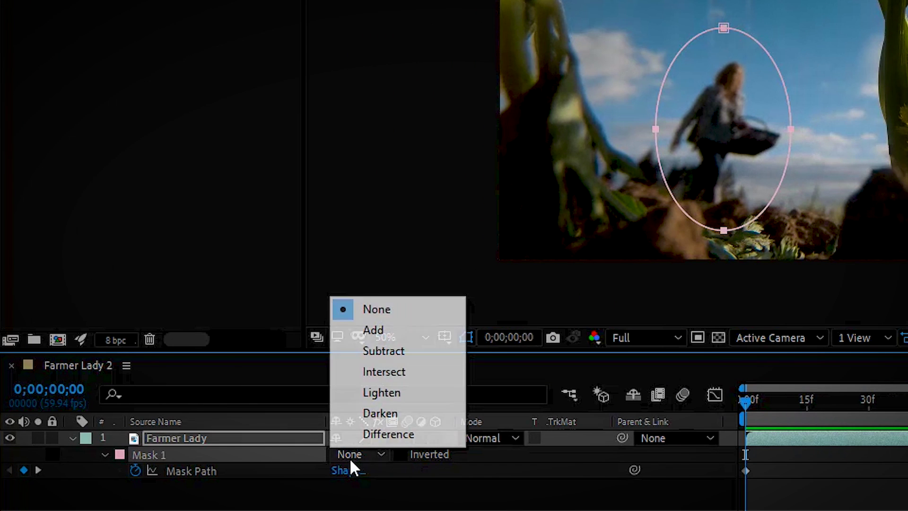
Set Mask 1 to Subtract and keep Content-Aware Fill on Object method with Work Area range.
click(394, 350)
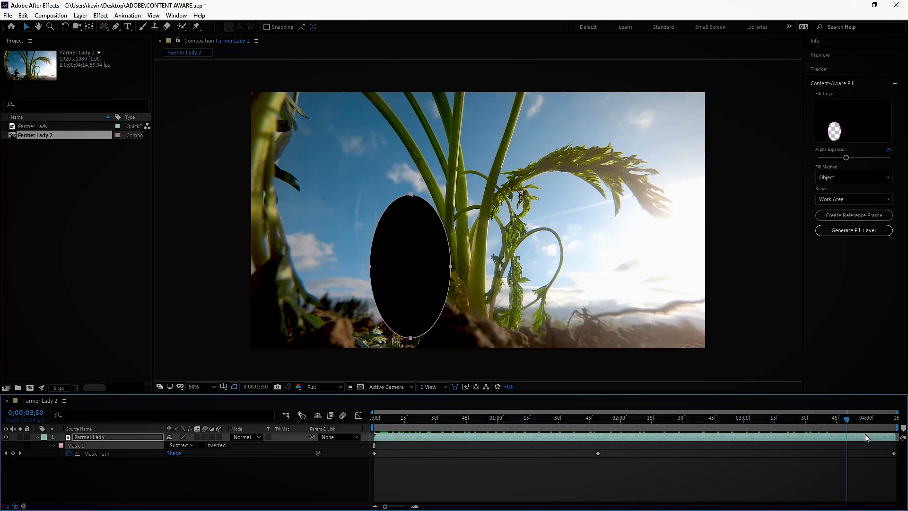
drag(847, 418, 375, 418)
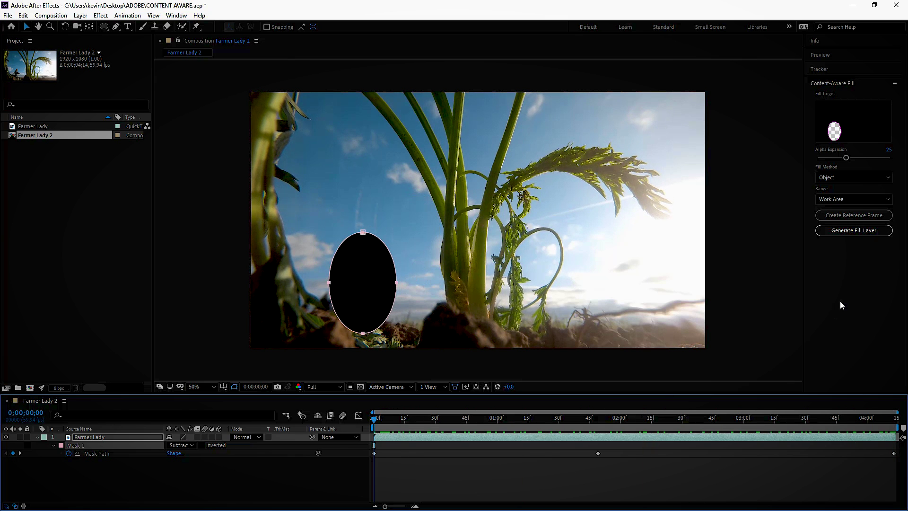
click(852, 177)
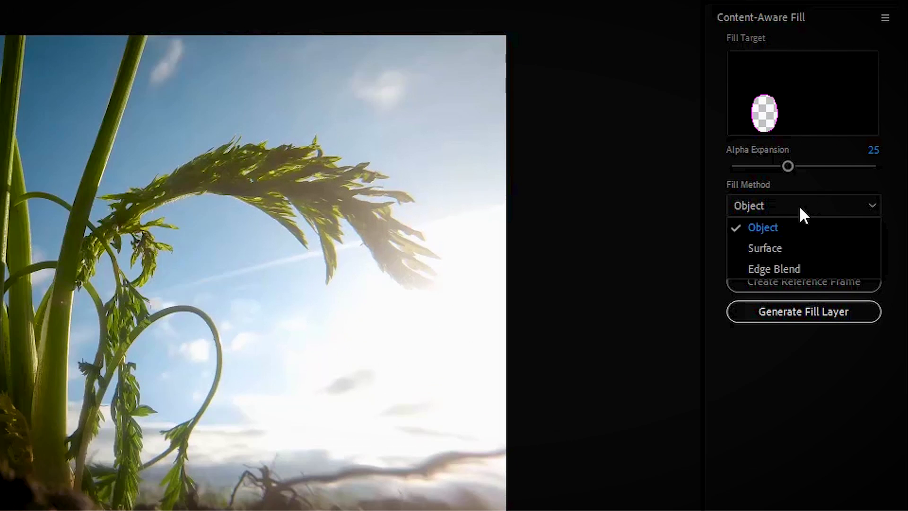
click(800, 208)
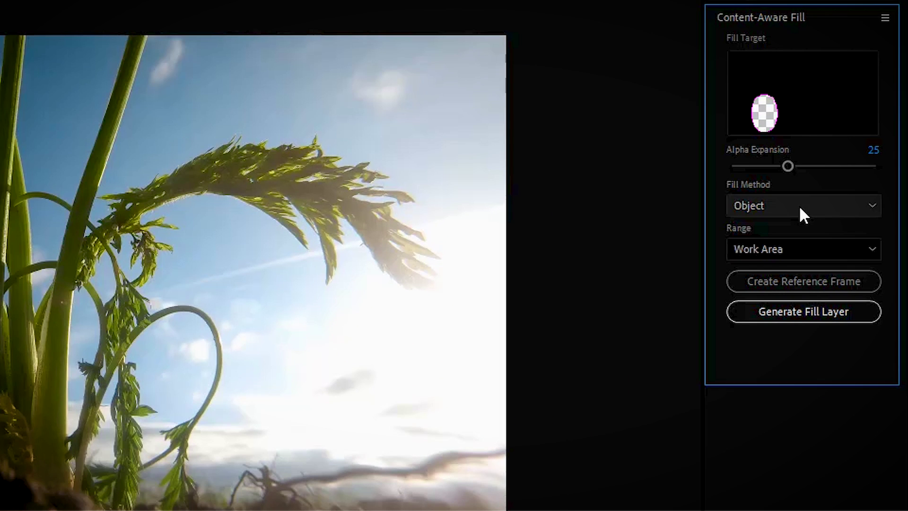
click(785, 253)
click(784, 250)
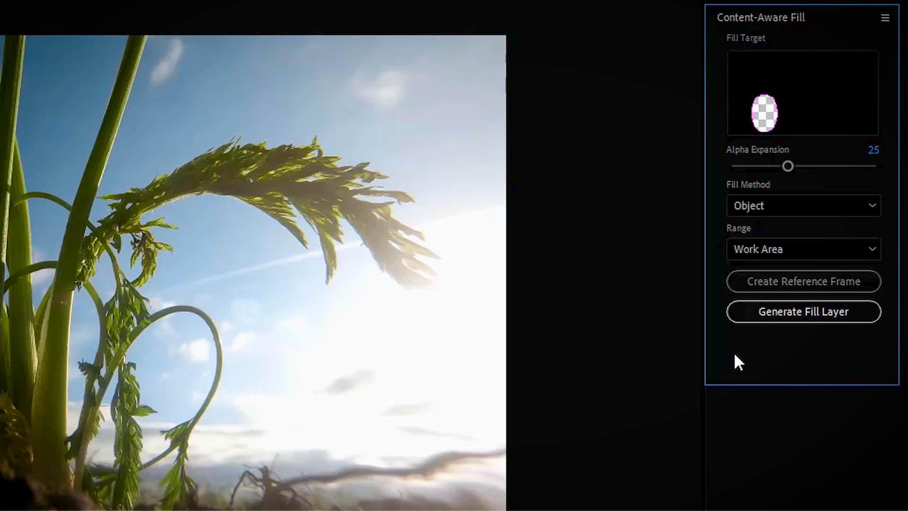
Generate the content-aware fill, producing a Fill [000-253].png layer above Farmer Lady.
click(755, 314)
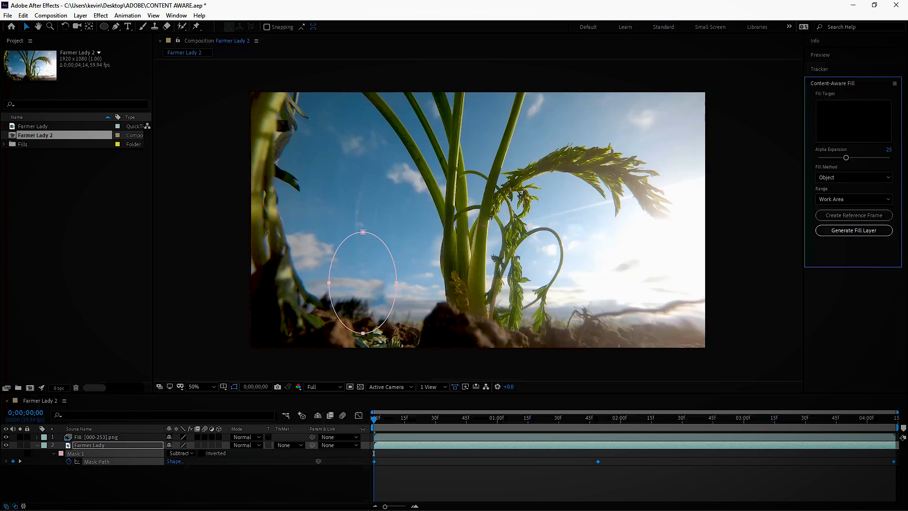
Scrub and play back the filled clip to confirm the woman is gone.
drag(385, 421, 360, 417)
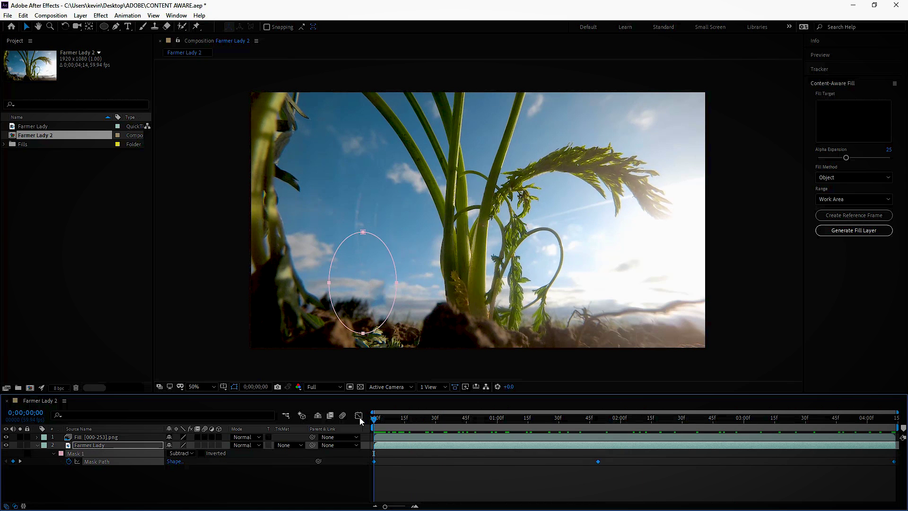
click(426, 478)
key(space)
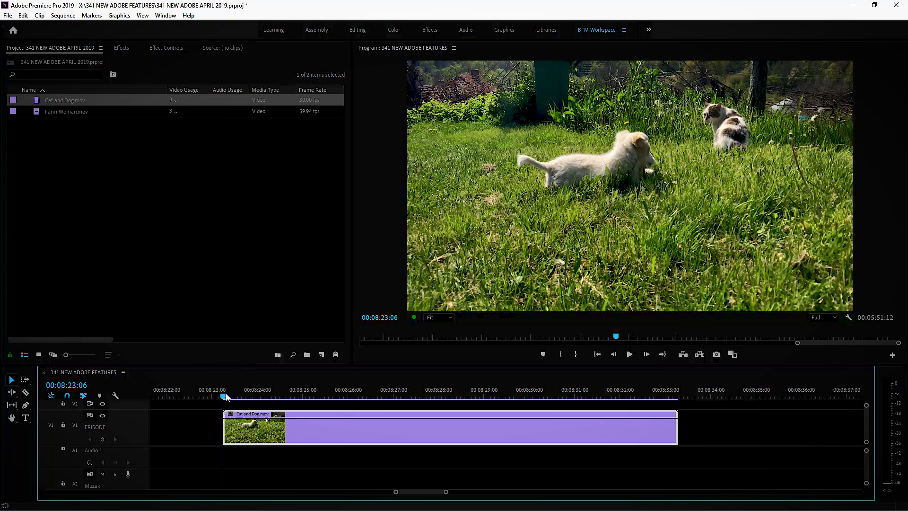
Scrub through the Cat and Dog clip and bring up its context menu.
drag(226, 396, 298, 402)
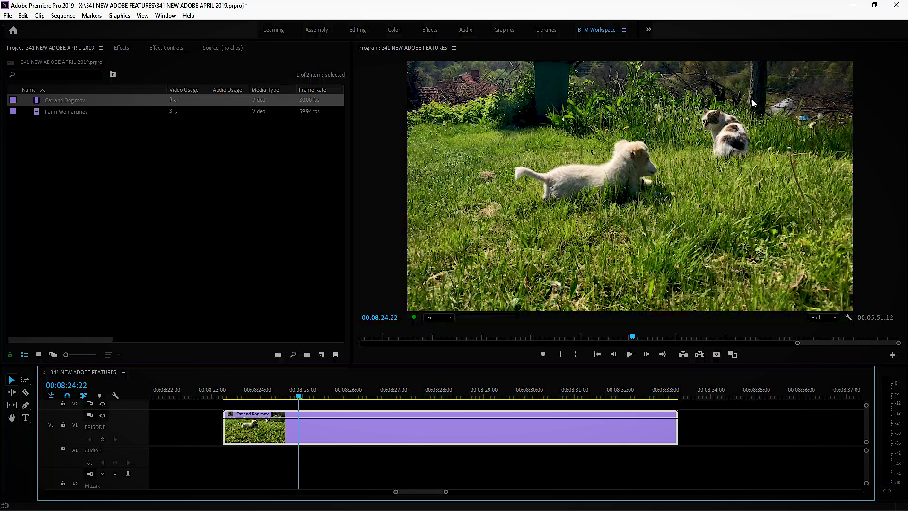
click(308, 402)
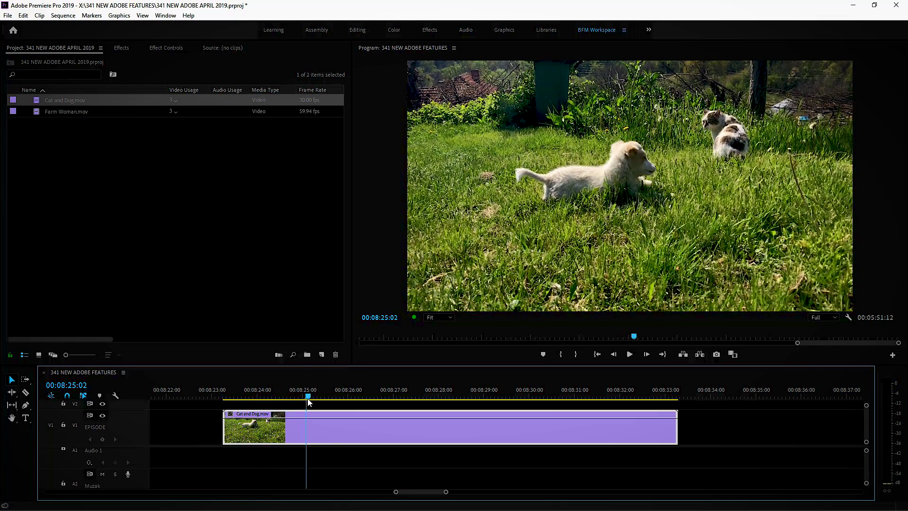
right_click(322, 429)
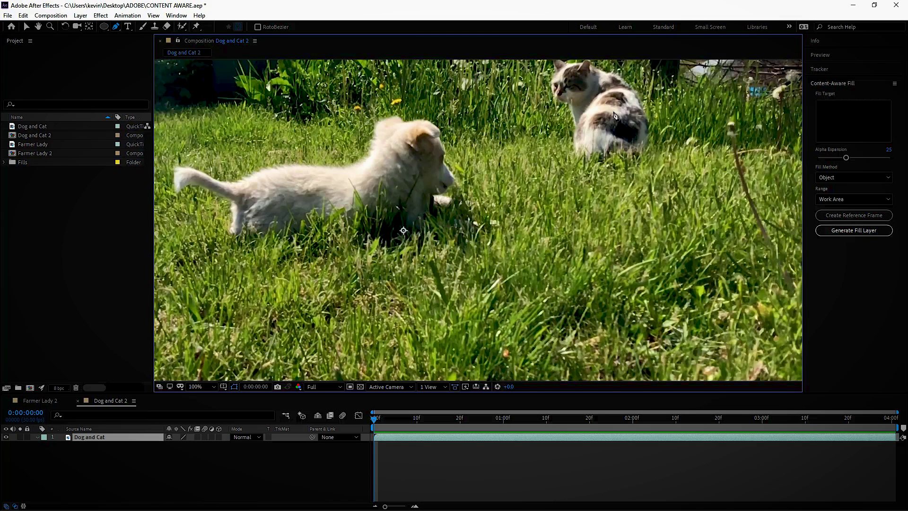
Zoom the viewer to 200% and trace an eight-point Pen mask around the cat, closing it on the first vertex.
scroll(480, 196, up, 2)
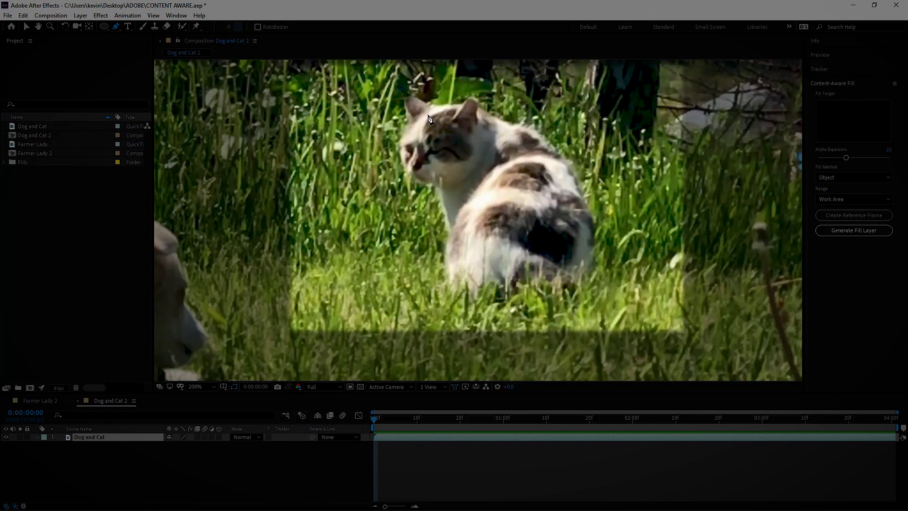
click(386, 86)
click(383, 189)
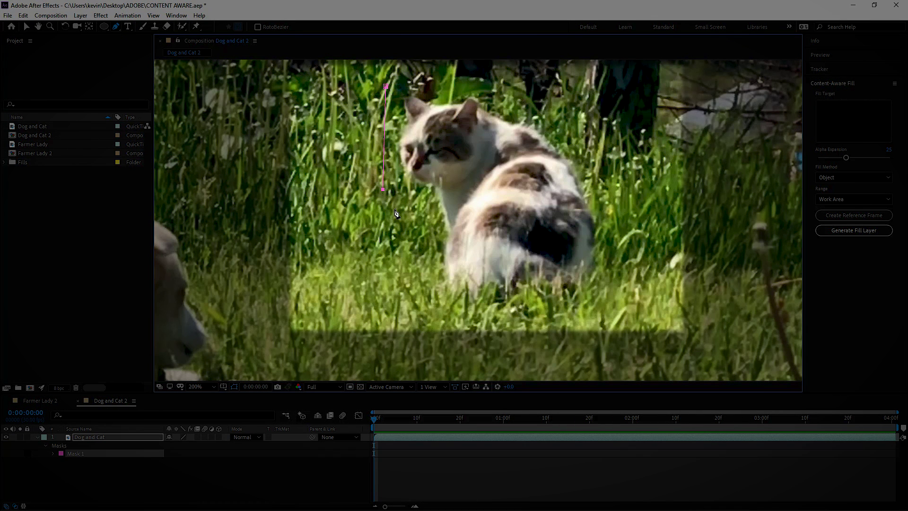
click(421, 235)
click(444, 313)
click(597, 313)
click(627, 212)
click(553, 96)
click(439, 84)
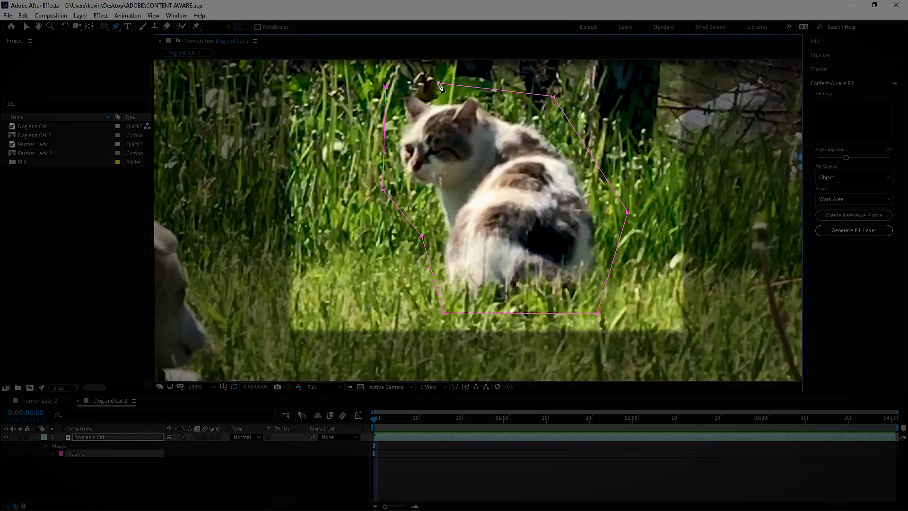
click(386, 87)
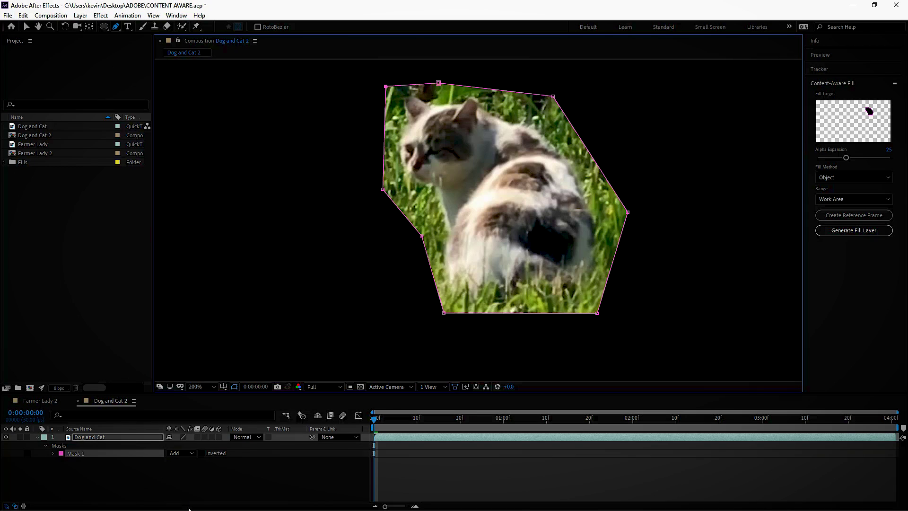
Set a Mask Path keyframe on the Dog and Cat layer and move to the last frame.
click(93, 436)
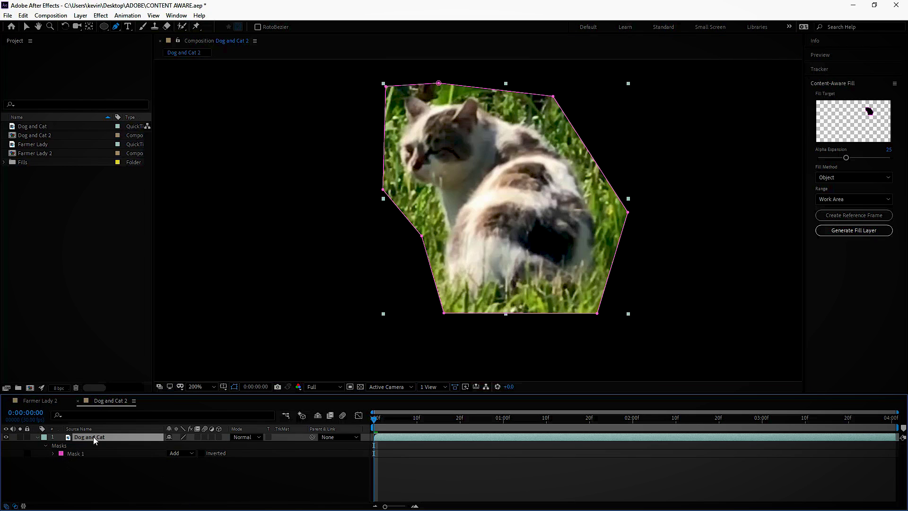
key(m)
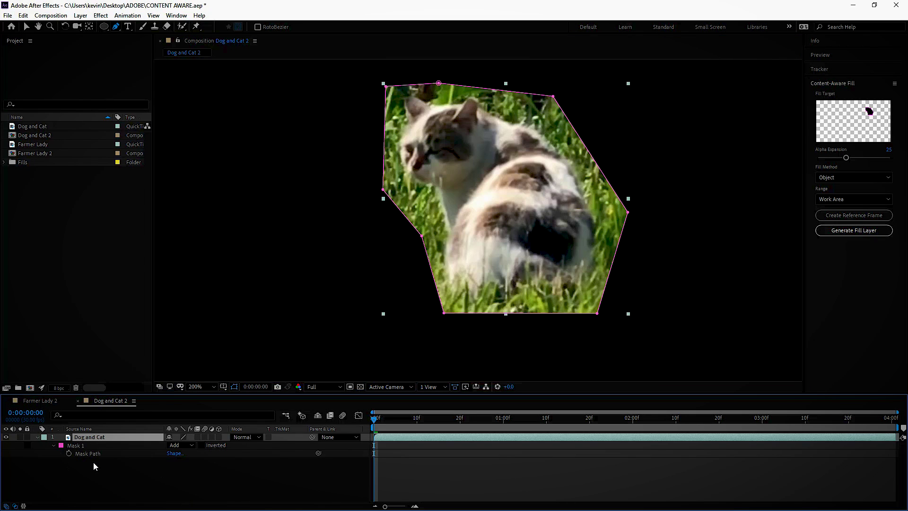
click(69, 453)
click(378, 418)
drag(440, 429, 892, 419)
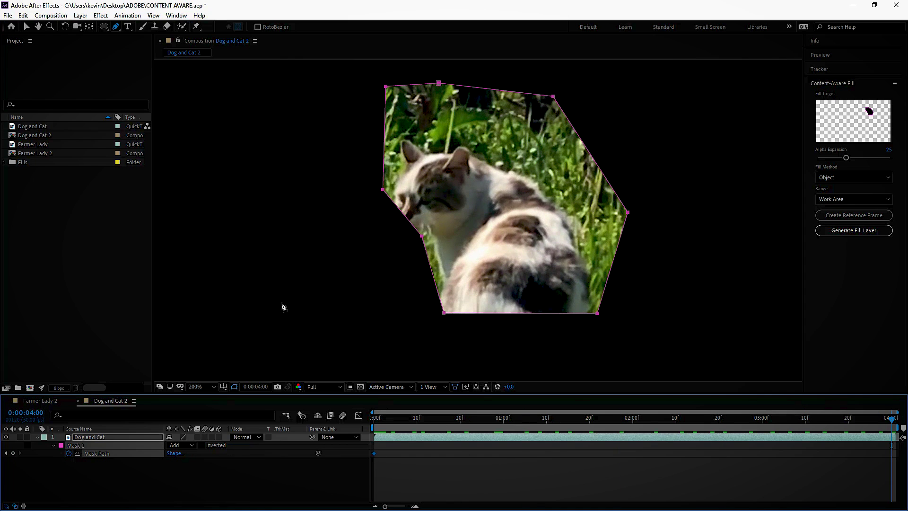
At 0:00:04:00, drag the mask's bottom edge and vertices to re-fit the moved cat, then check 0:00:03:23.
key(v)
double_click(469, 308)
drag(466, 316, 457, 364)
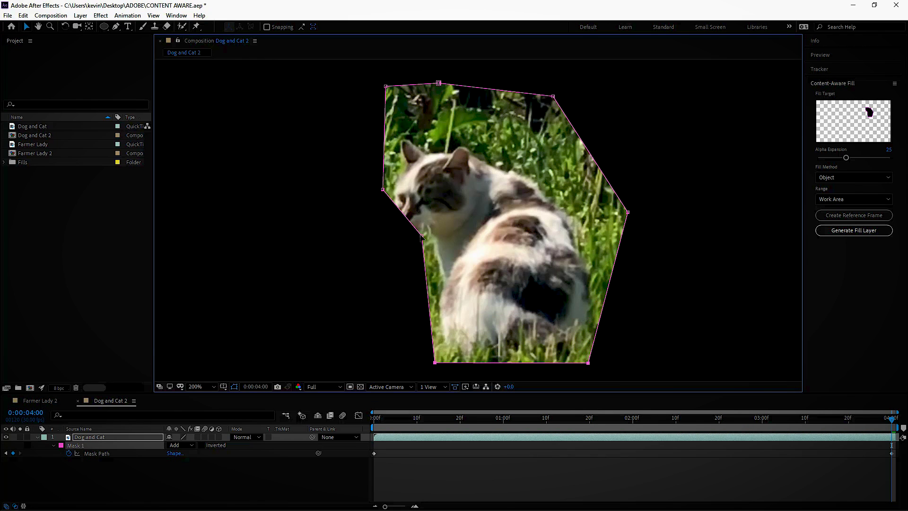
mouse_move(421, 235)
mouse_down()
mouse_move(426, 257)
mouse_move(424, 250)
mouse_up()
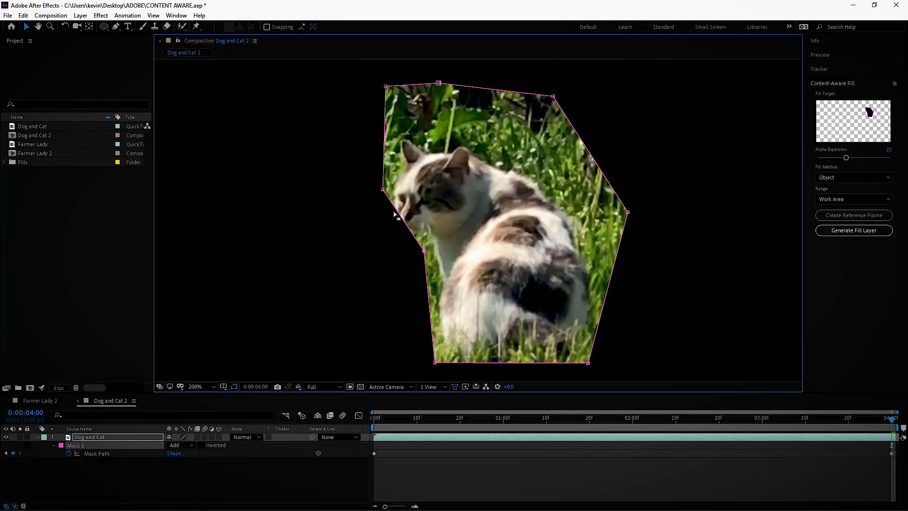
drag(383, 189, 383, 230)
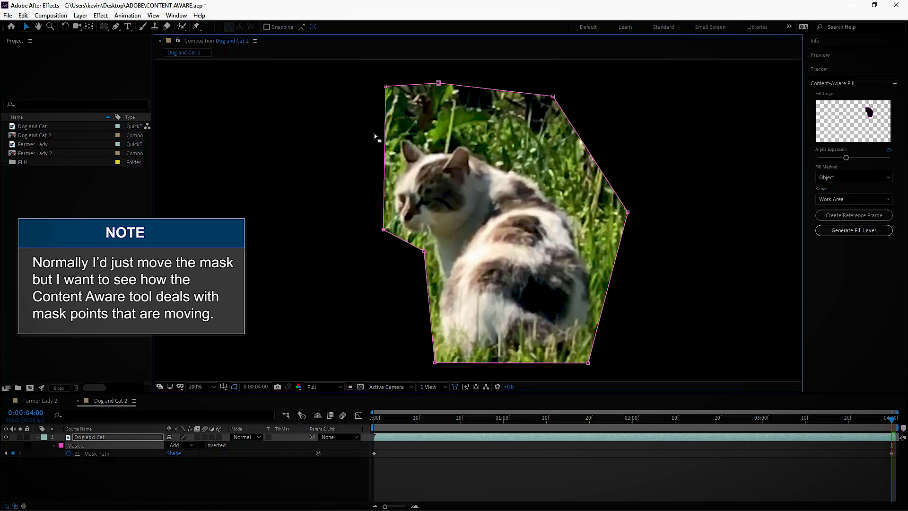
drag(387, 87, 387, 127)
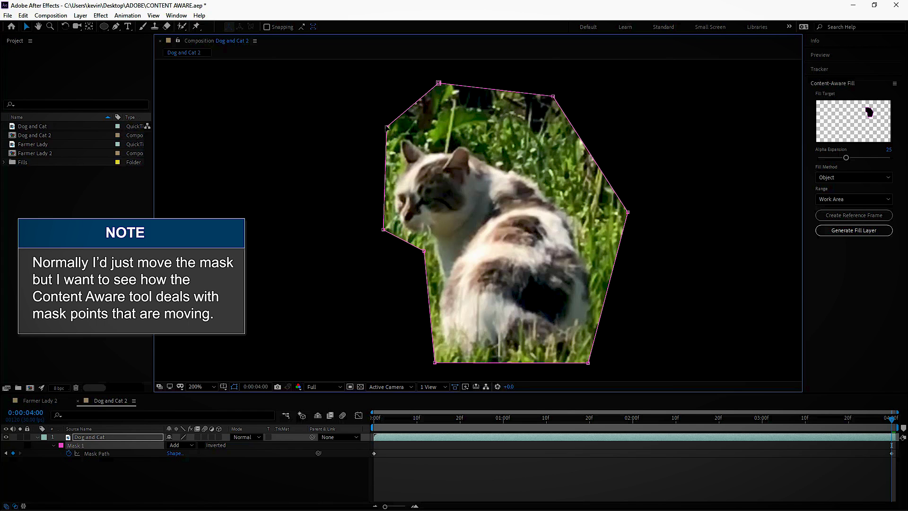
drag(439, 83, 449, 115)
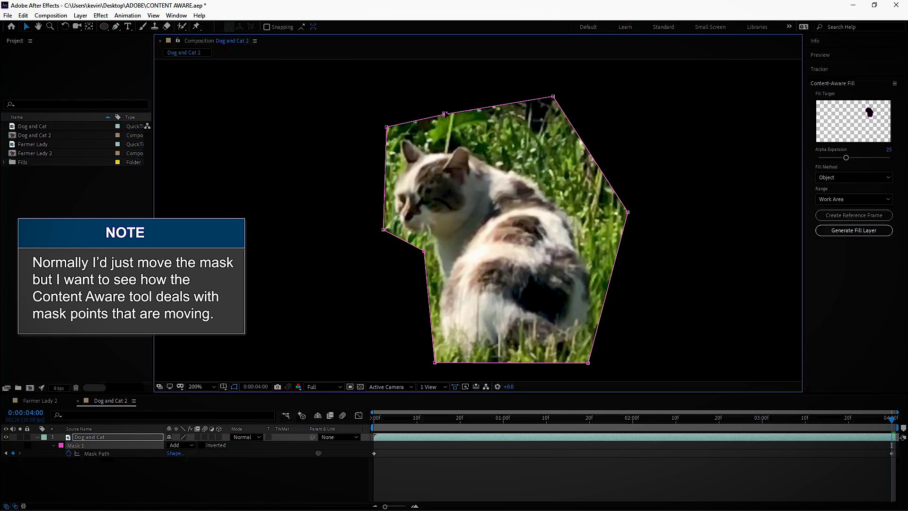
drag(552, 97, 550, 157)
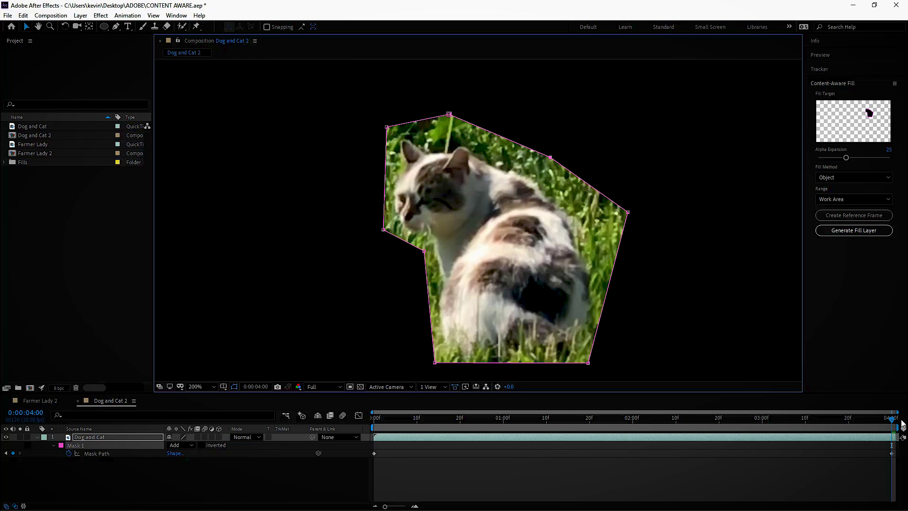
drag(892, 419, 374, 420)
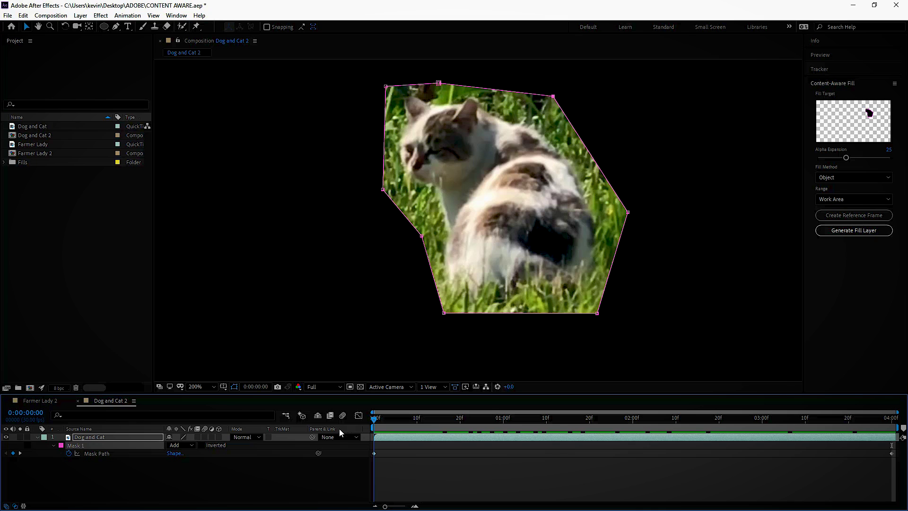
Switch Mask 1 from Add to Subtract and centre the full frame at 50% zoom.
click(179, 445)
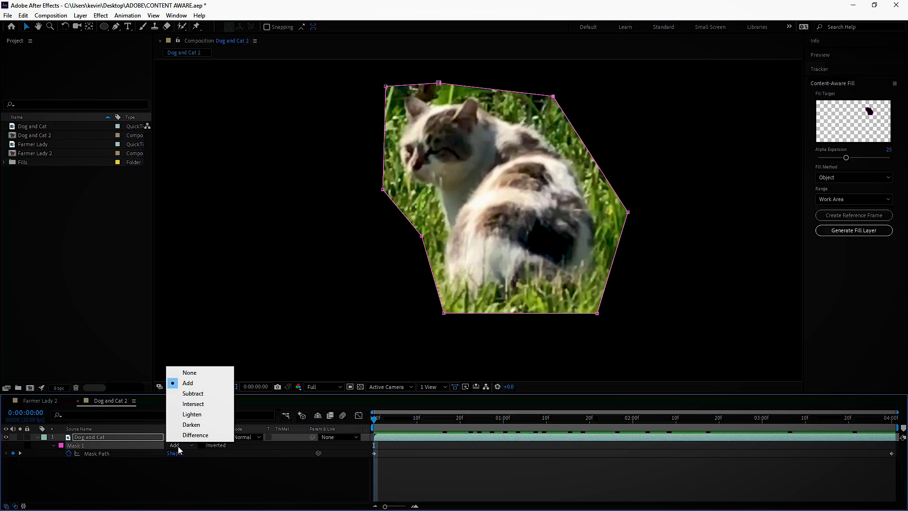
click(193, 393)
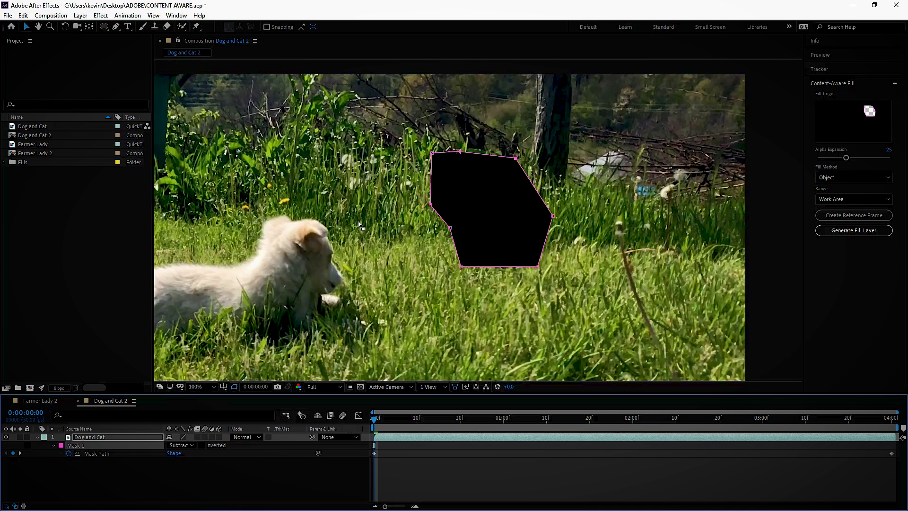
scroll(354, 225, down, 2)
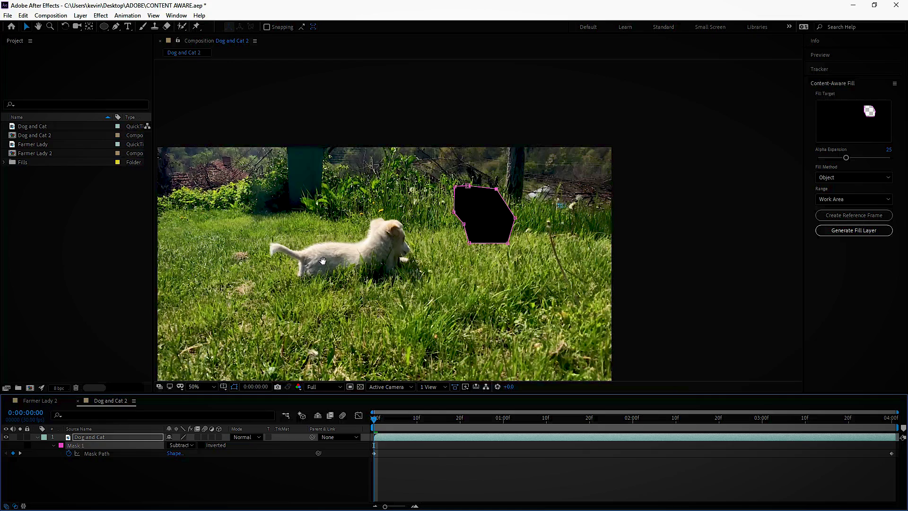
drag(335, 258, 409, 208)
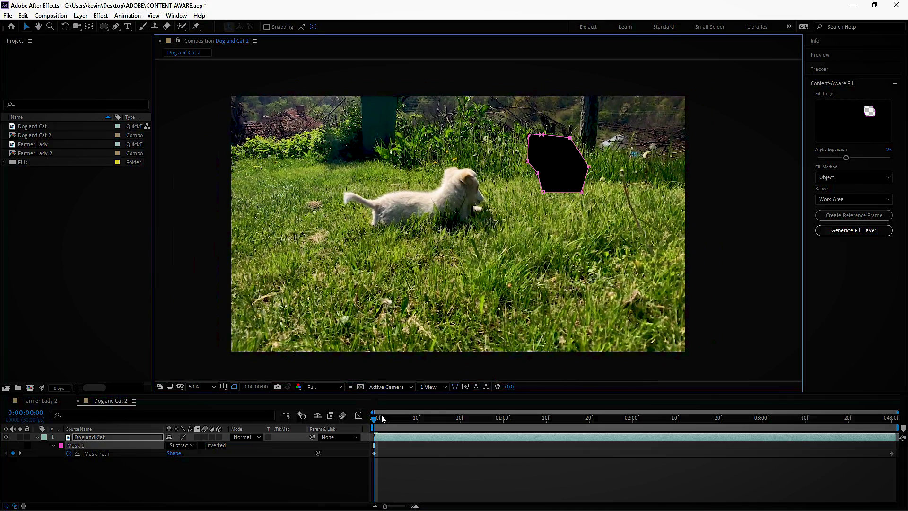
Scrub and play the clip from the start to confirm the cut-out follows the cat.
drag(382, 418, 895, 431)
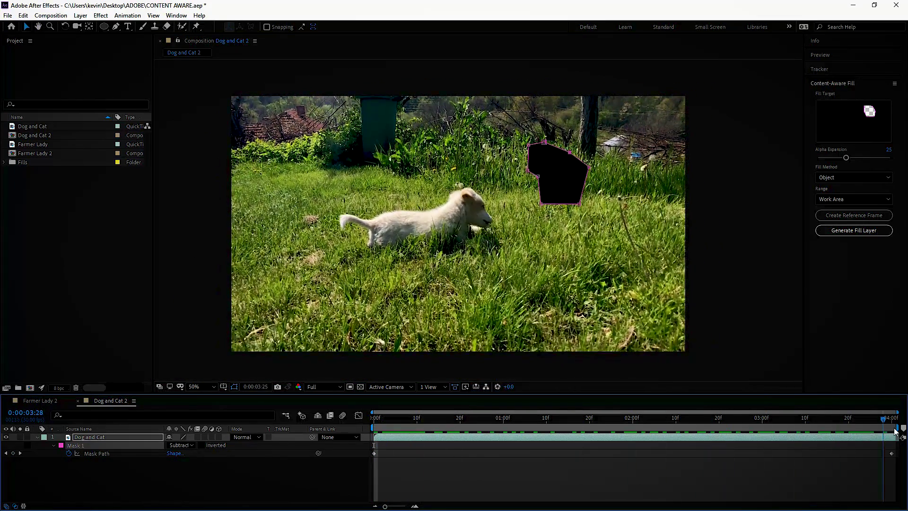
key(Home)
key(space)
key(space)
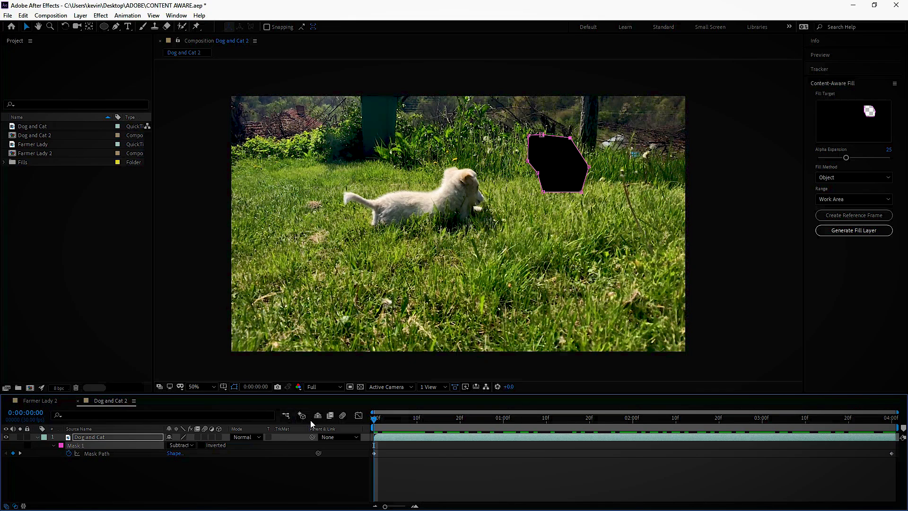
Generate the Content-Aware Fill layer Fill [000-120].png to replace the cat with grass.
click(864, 231)
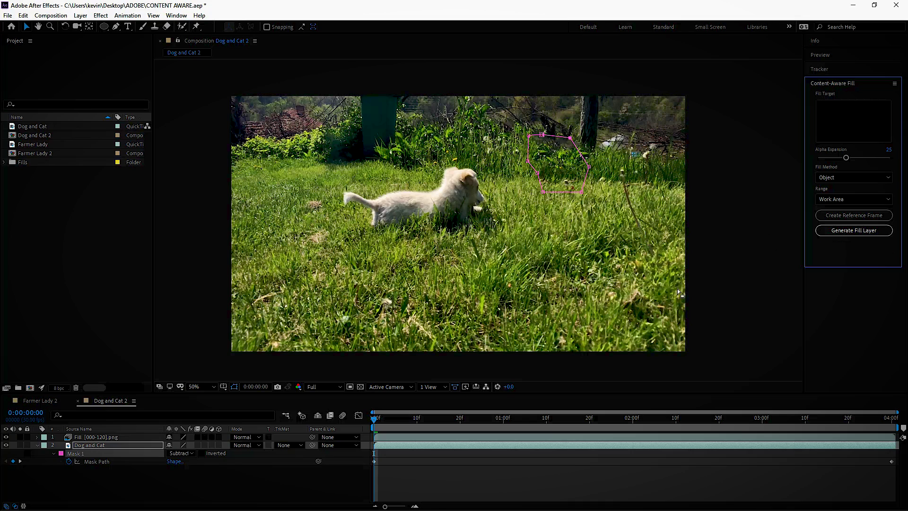
click(422, 491)
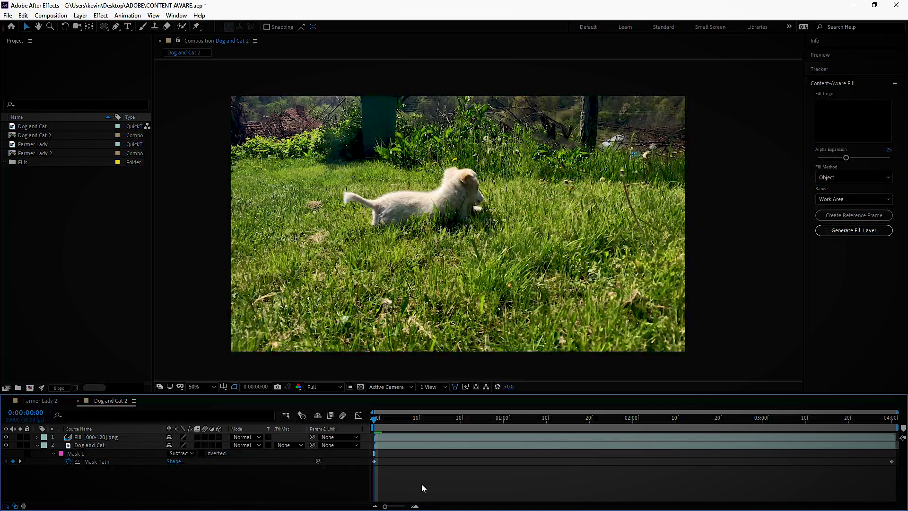
key(space)
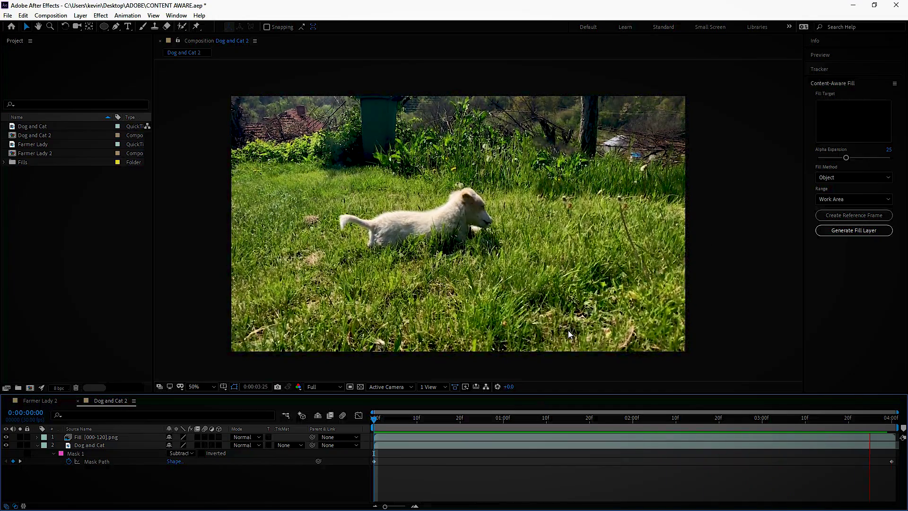
key(grave)
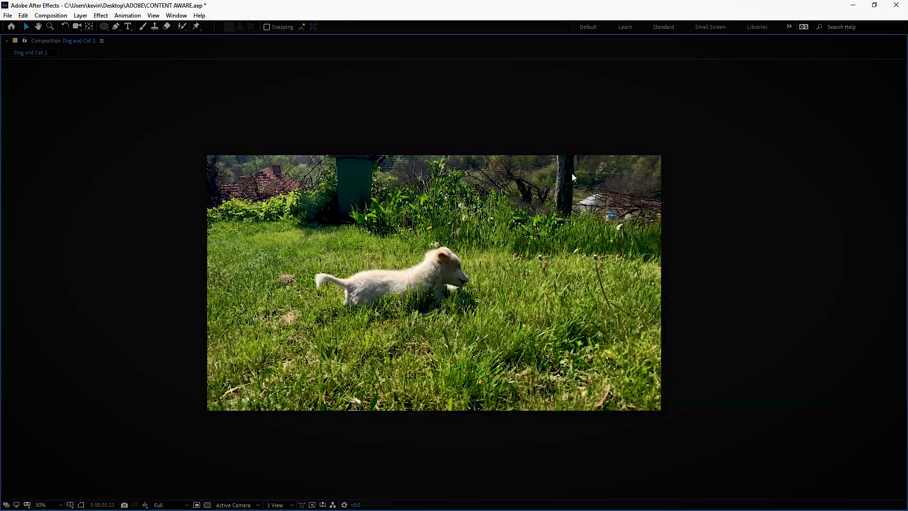
key(grave)
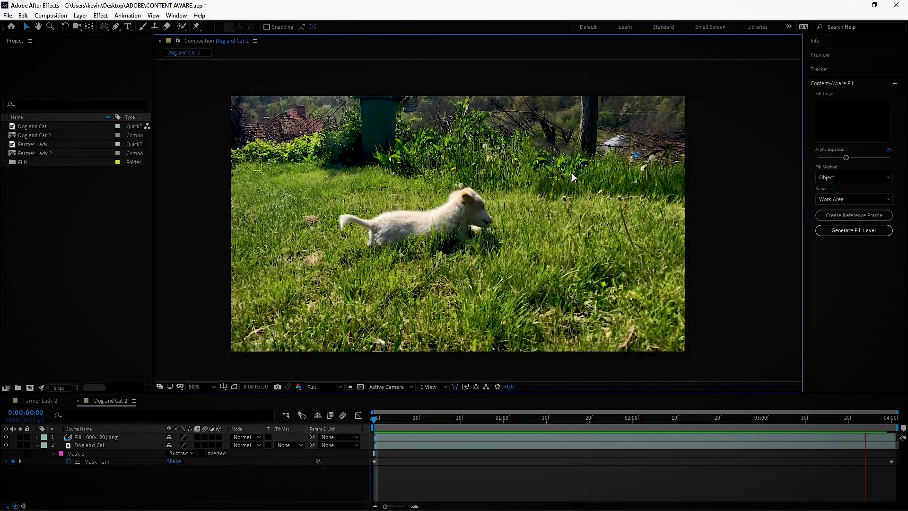
key(space)
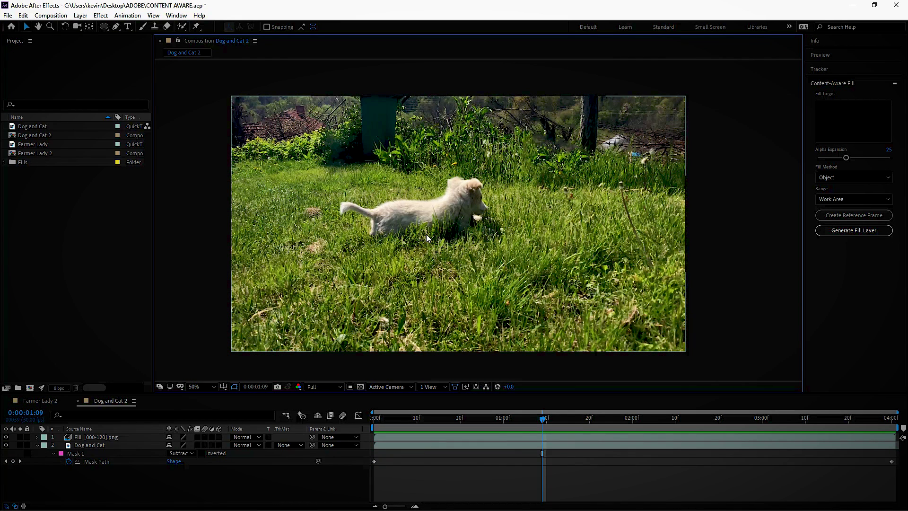
key(slash)
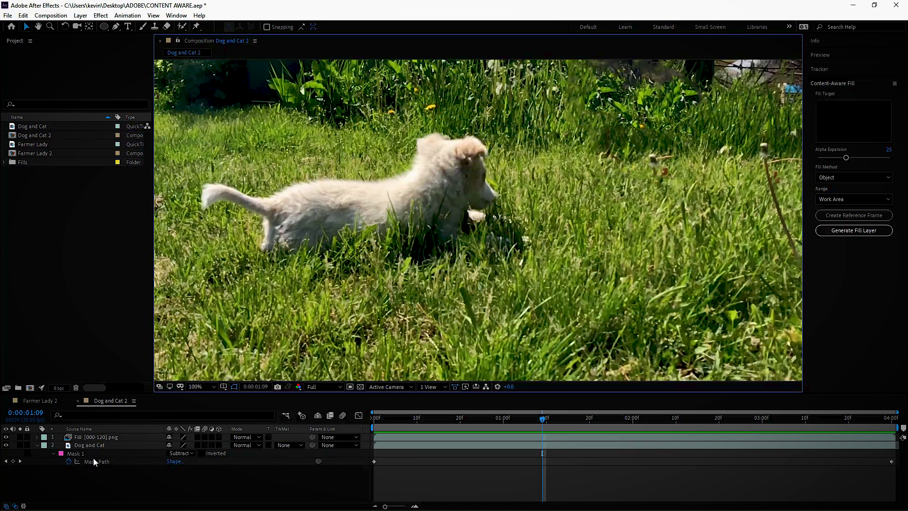
click(79, 454)
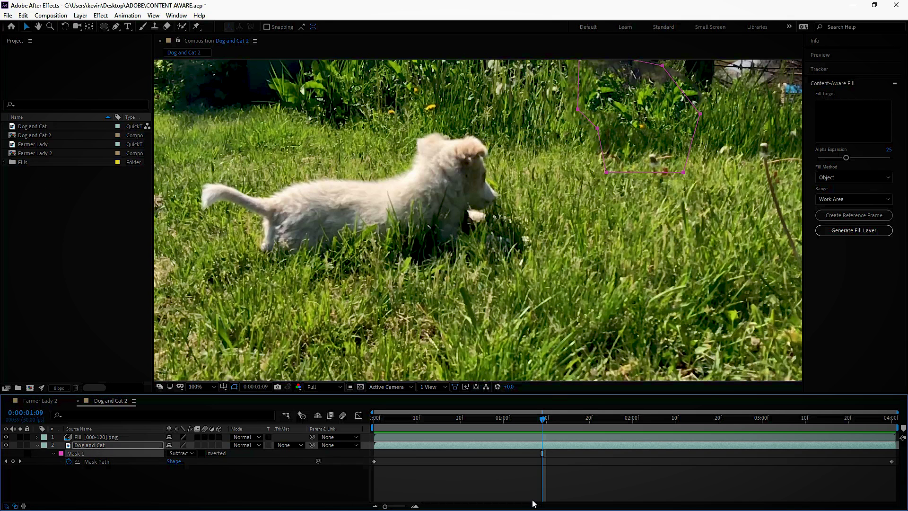
click(505, 489)
scroll(575, 234, down, 2)
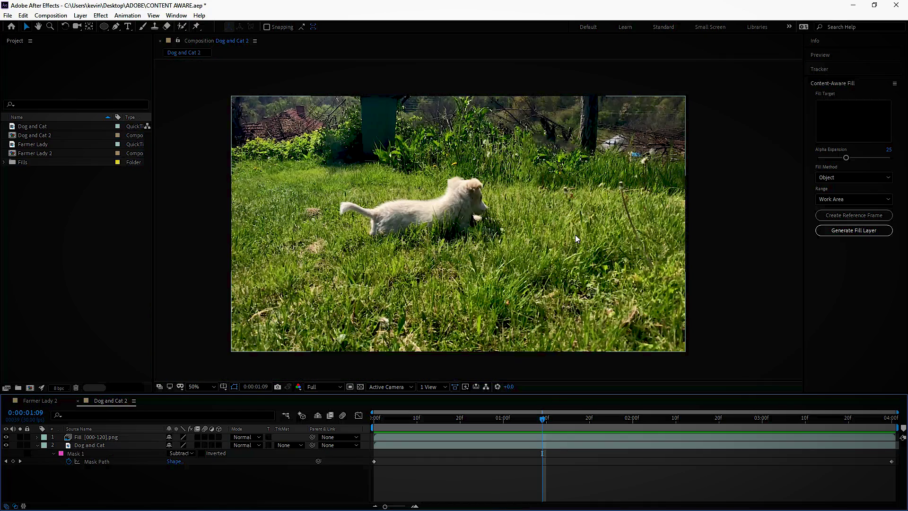
key(space)
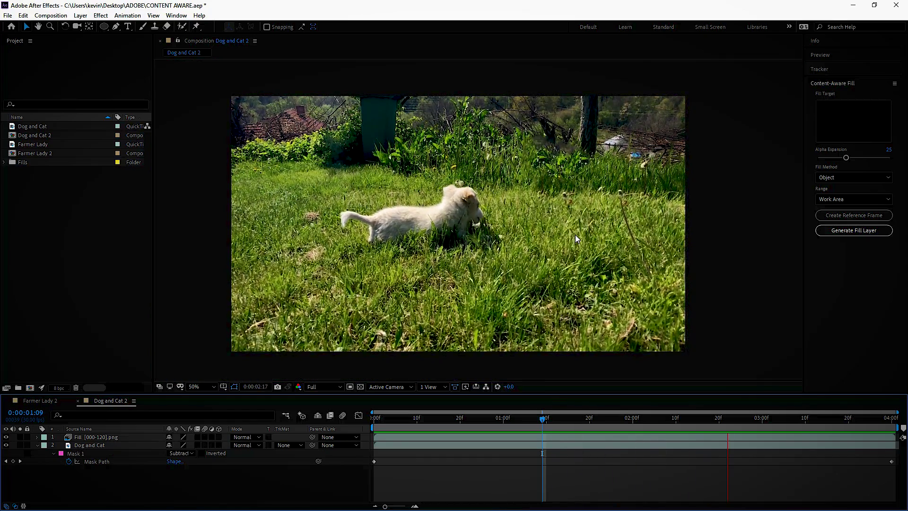